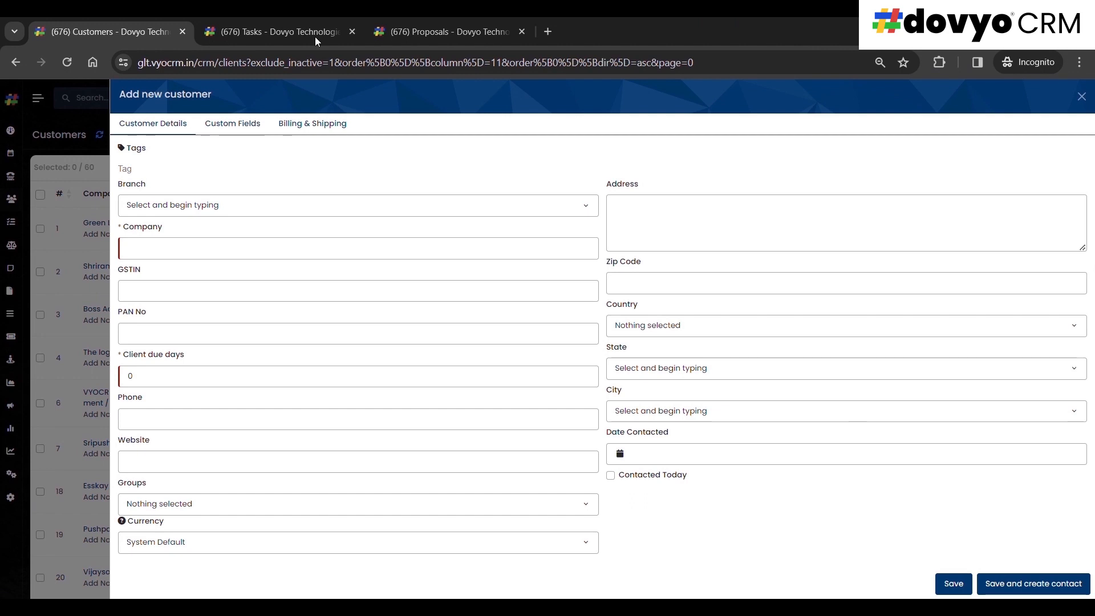
Review the new task form by scrolling through it.
click(297, 21)
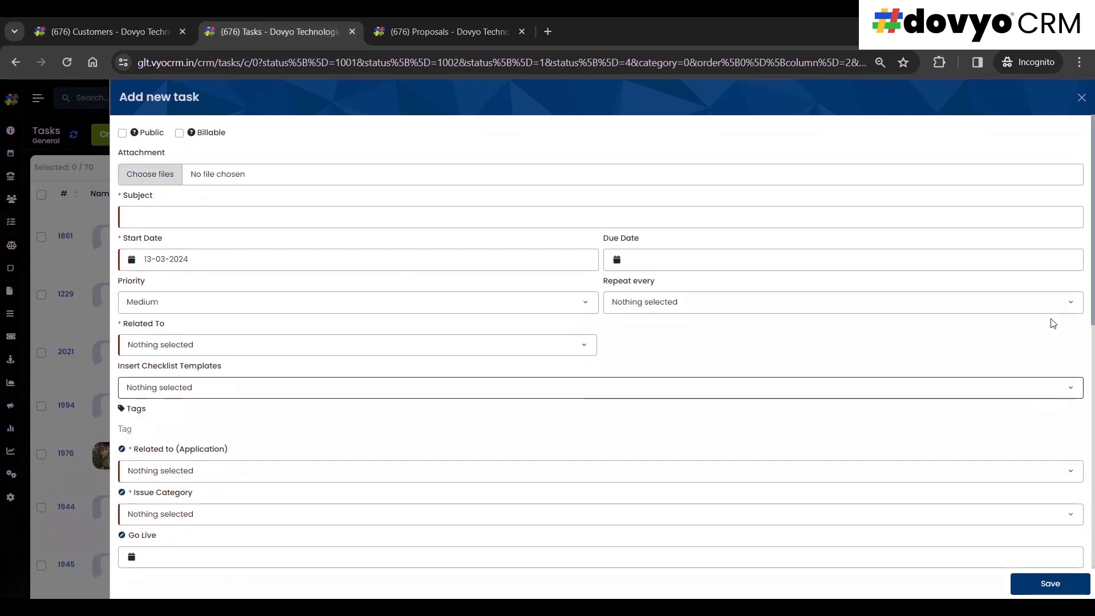
scroll(1072, 351, down, 5)
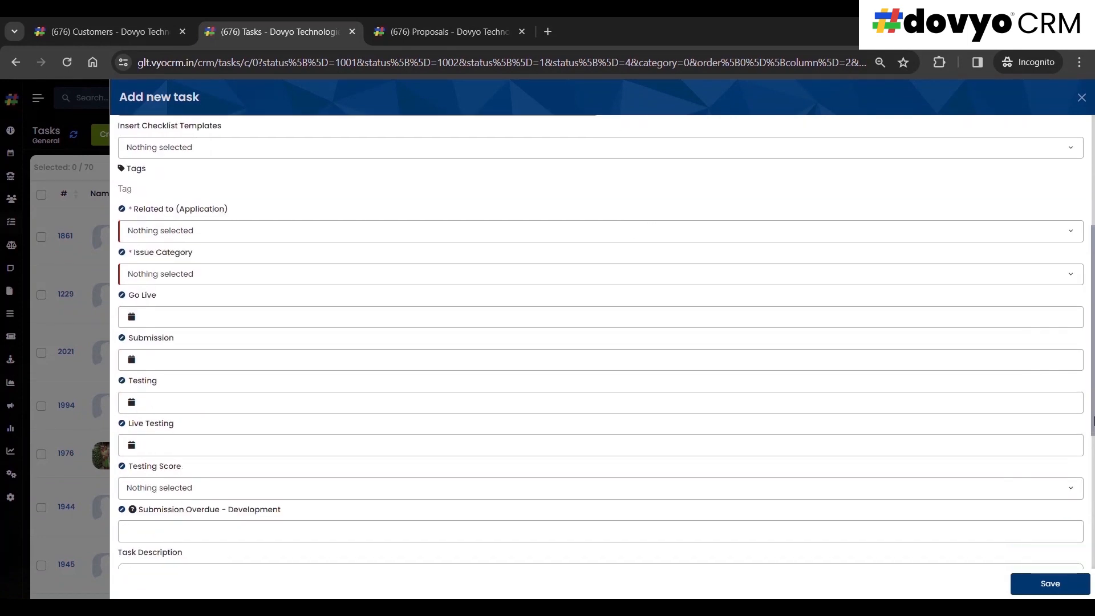
scroll(1072, 351, up, 2)
scroll(1072, 350, up, 3)
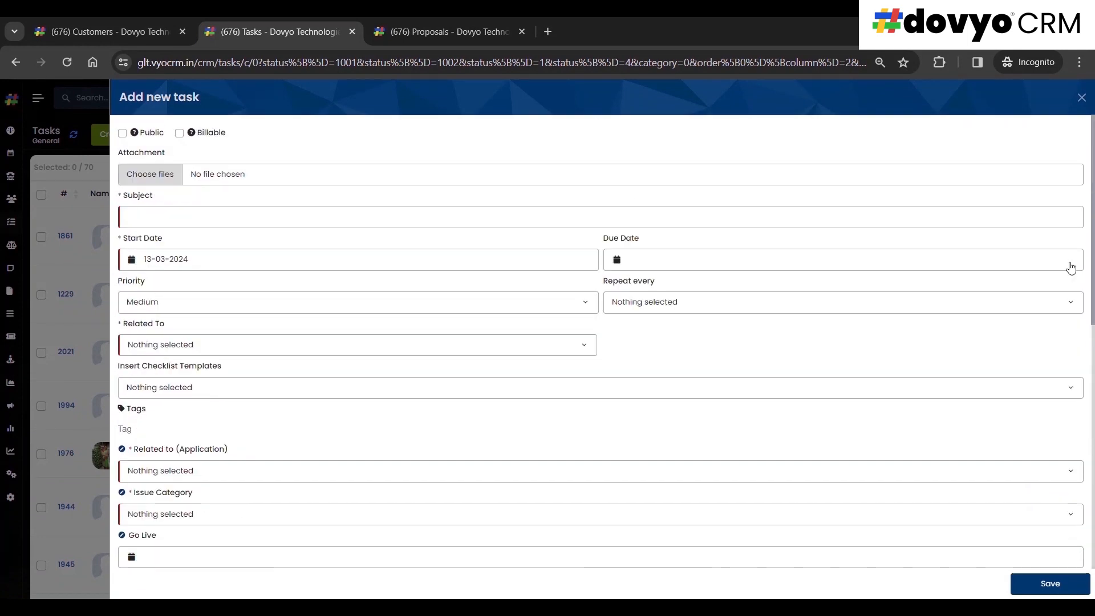
Scroll through the new proposal form, then bring the Dashboard back as the only tab.
click(463, 22)
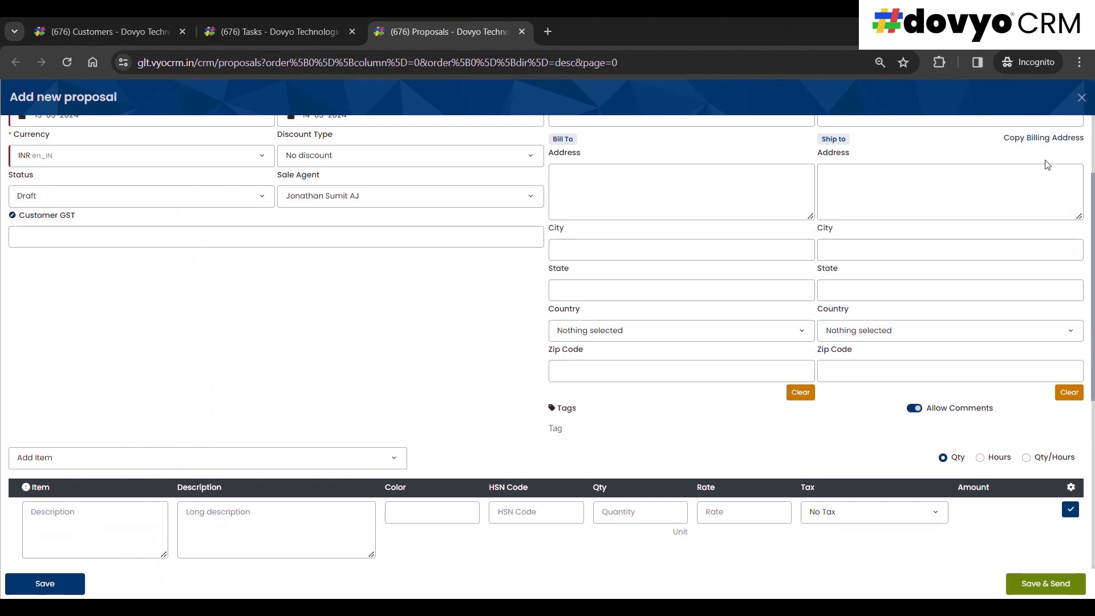
scroll(1083, 250, down, 5)
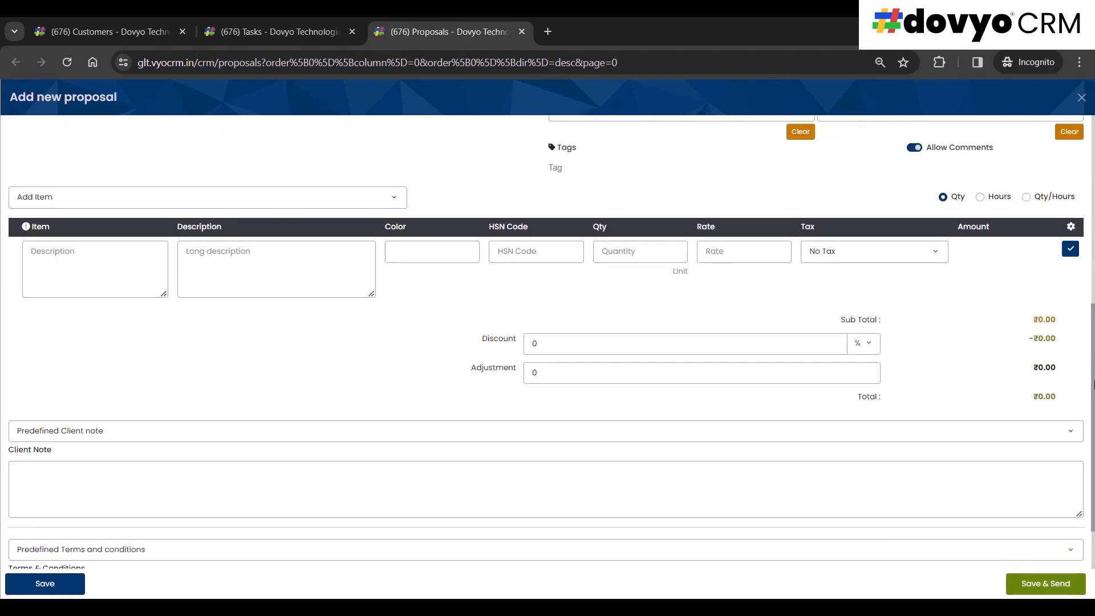
drag(1092, 395, 1057, 189)
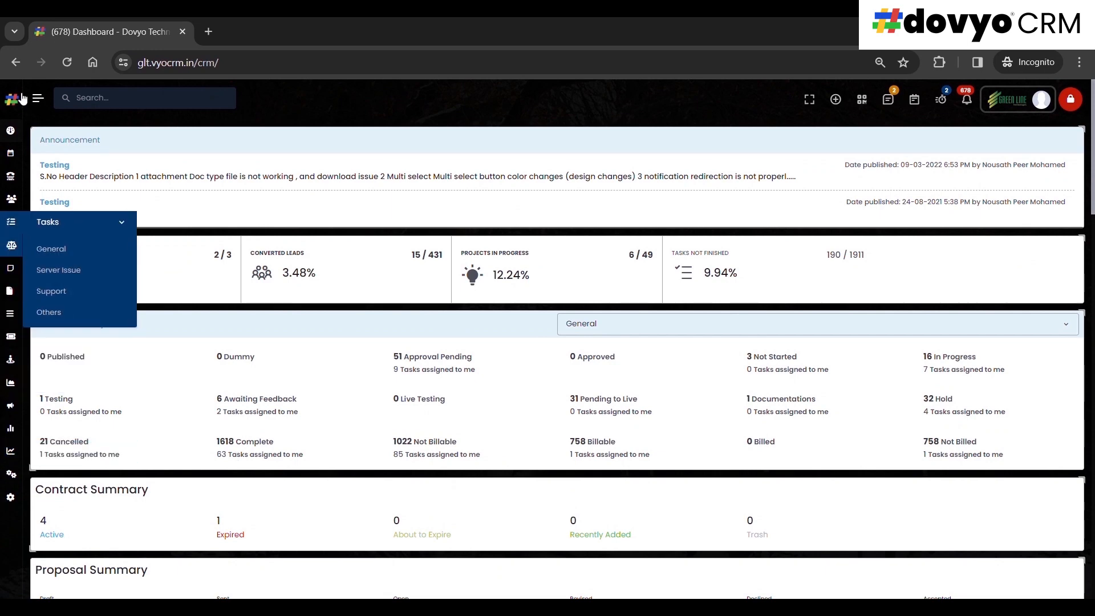
Go to Setup > Custom Fields > Fields to list the existing custom fields.
click(10, 497)
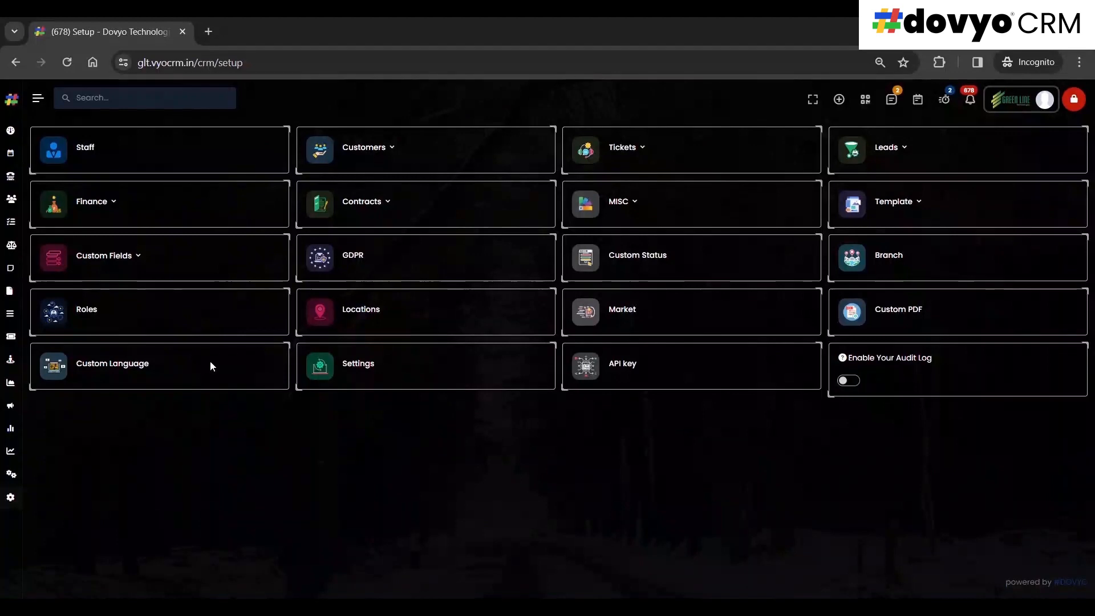
click(130, 255)
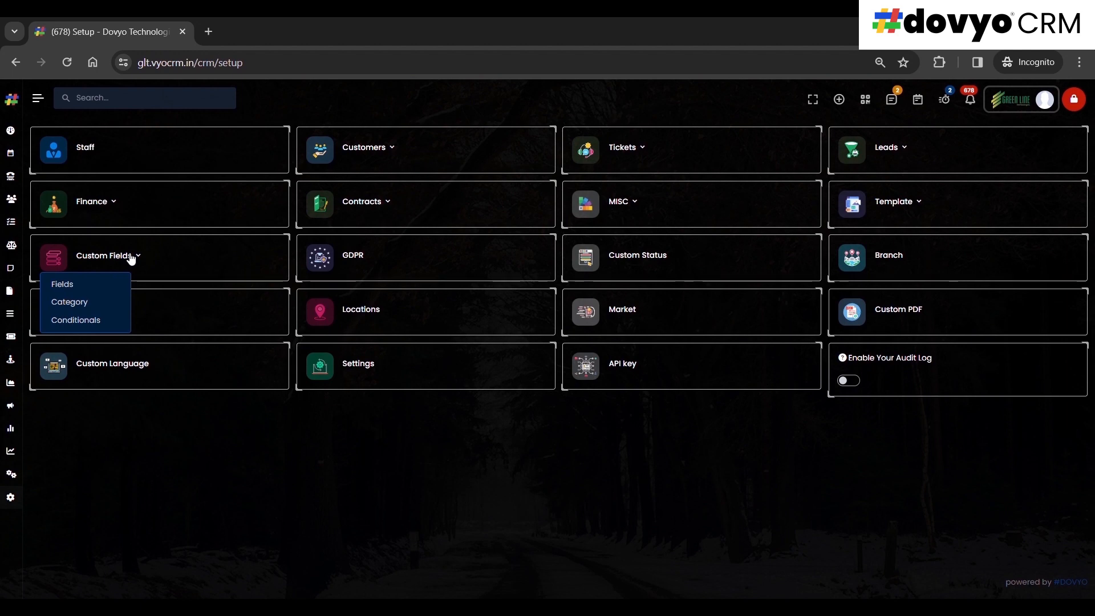
click(96, 288)
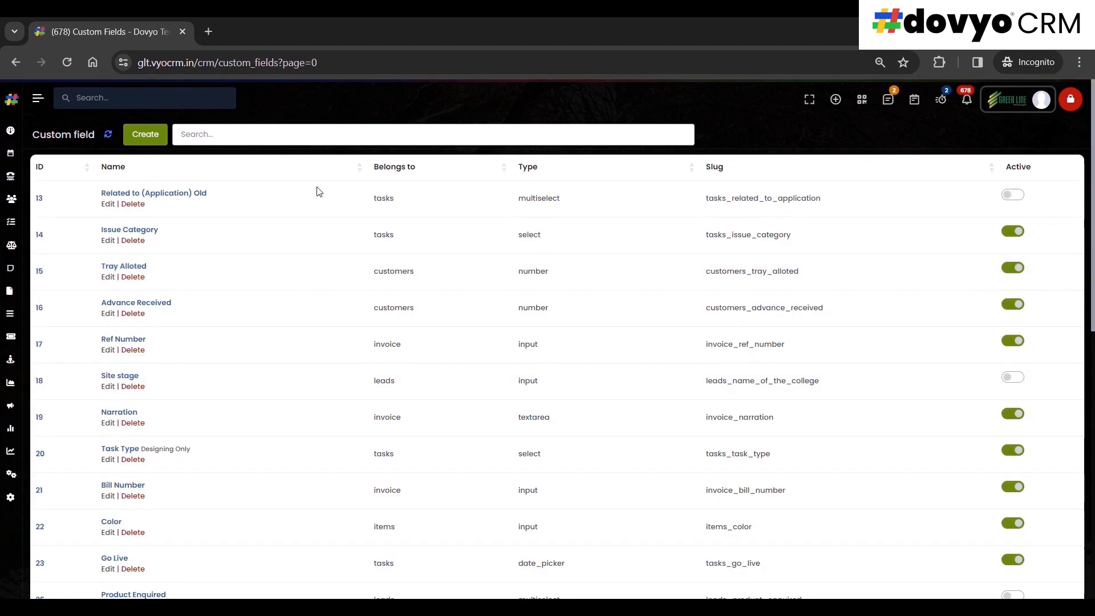
Start a new custom field, inspect the Field Belongs to record types, and close the dialog.
click(146, 133)
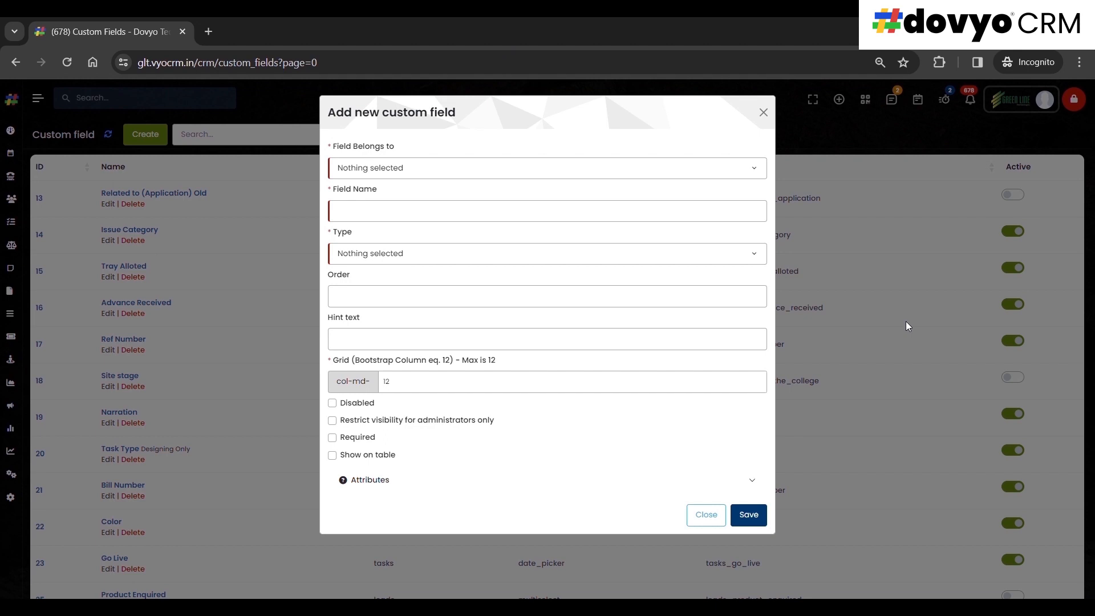
click(512, 176)
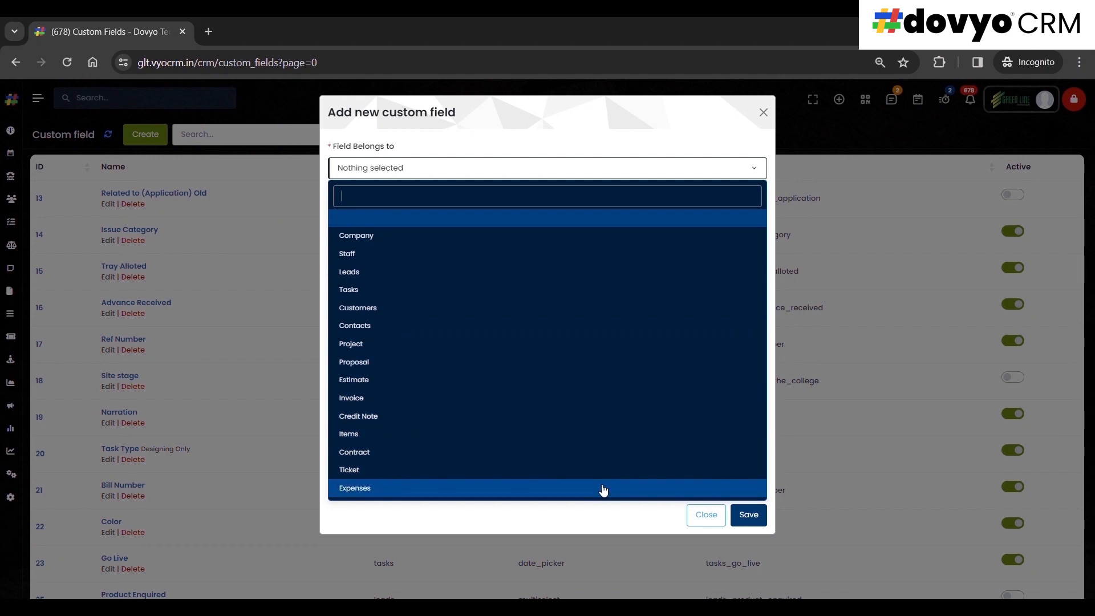
click(705, 515)
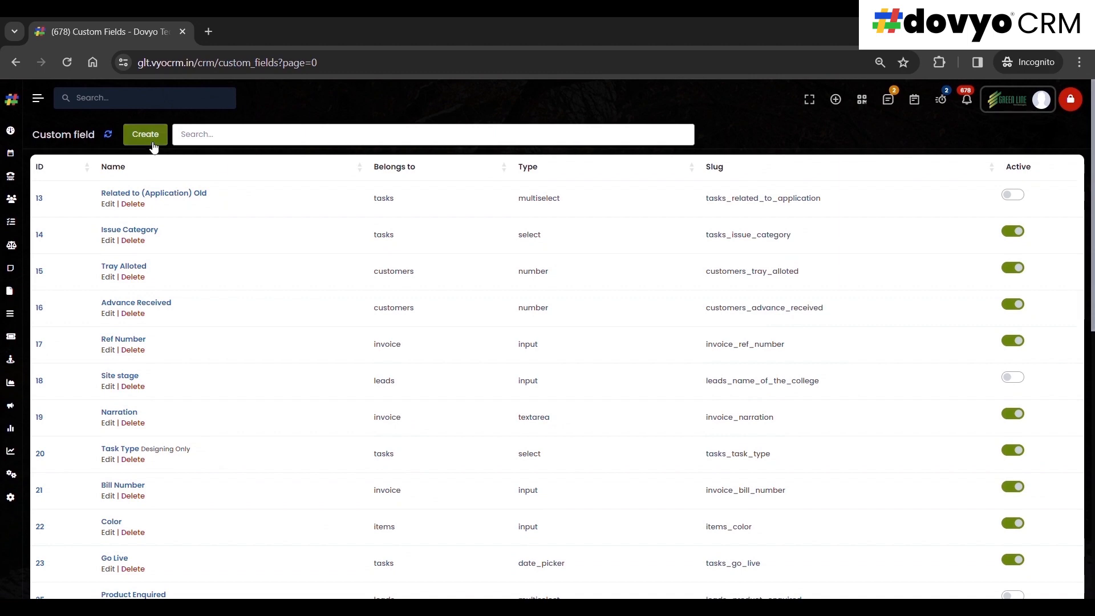
Reopen the new custom field dialog and review its record types and available field types.
click(153, 144)
click(400, 169)
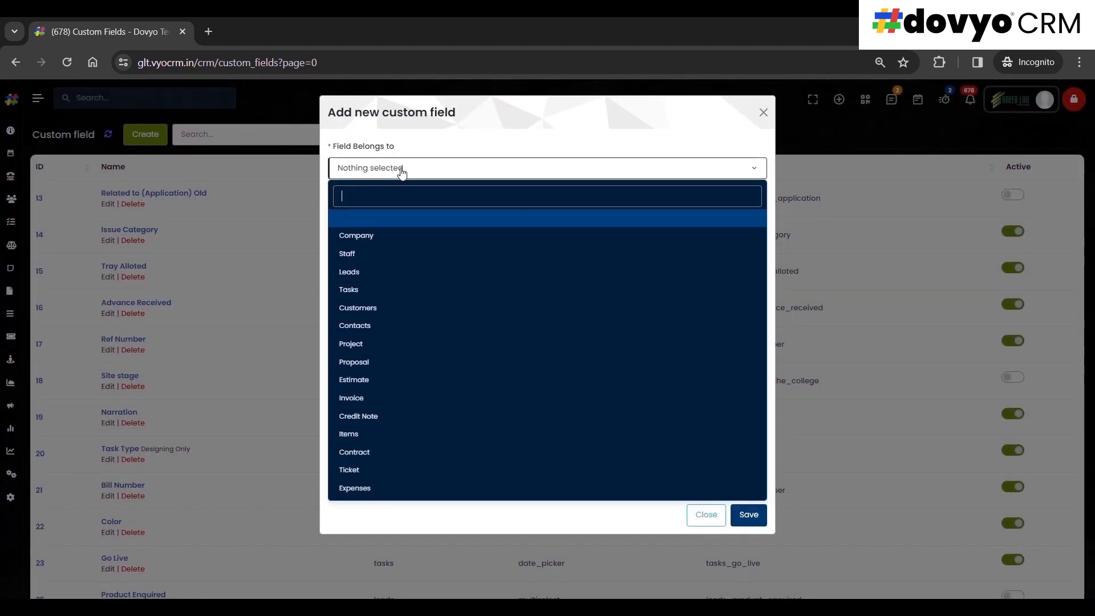
click(406, 171)
click(371, 221)
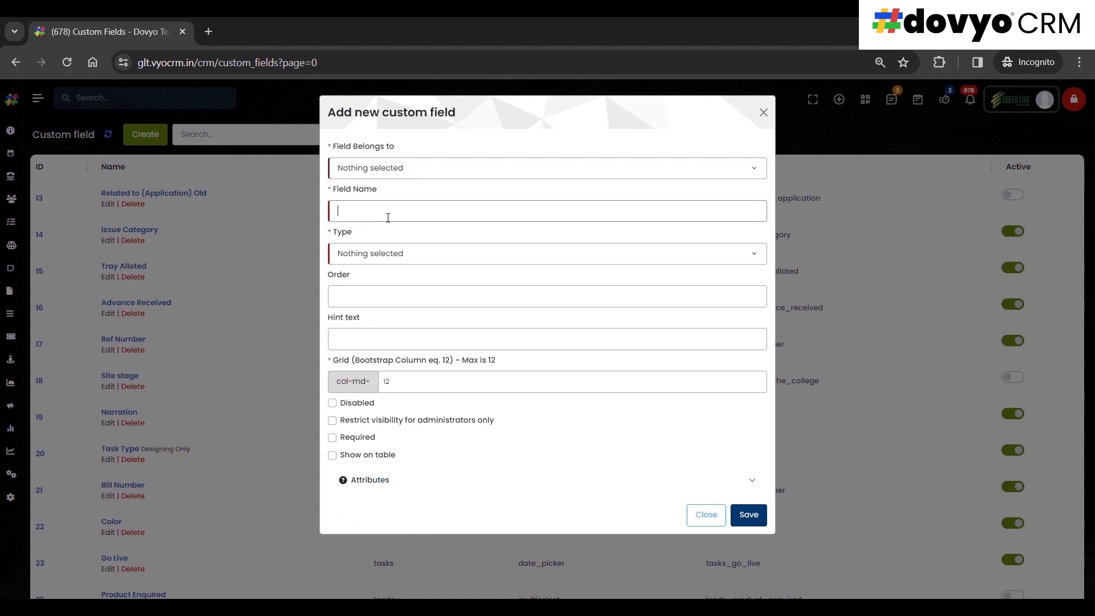
click(366, 252)
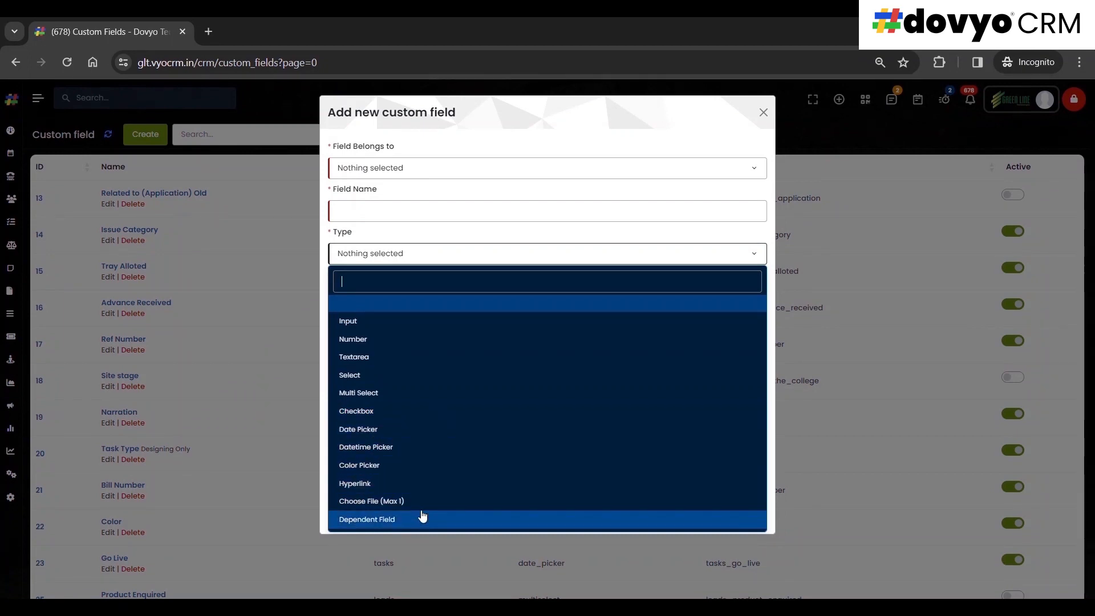
Leave Type unset, toggle Required on and off, and close the dialog without saving.
click(488, 237)
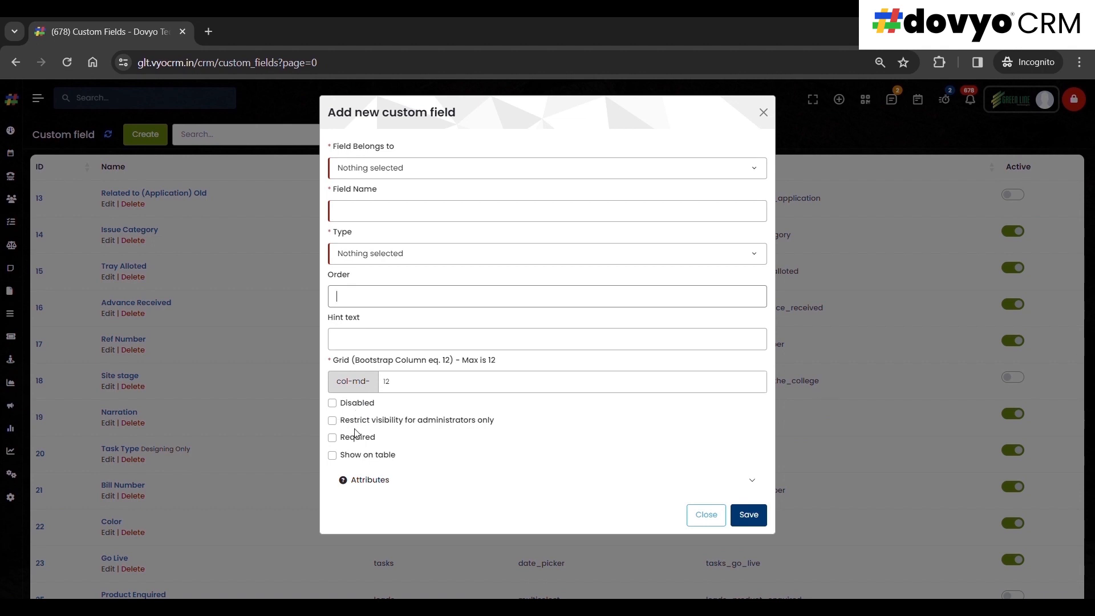
click(333, 439)
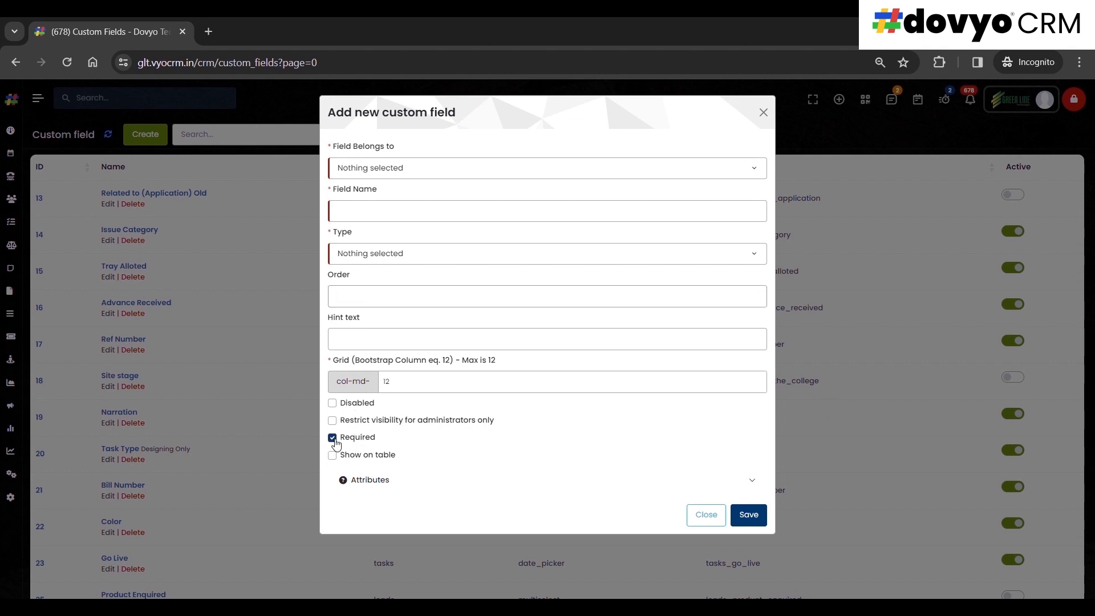
click(334, 440)
click(722, 516)
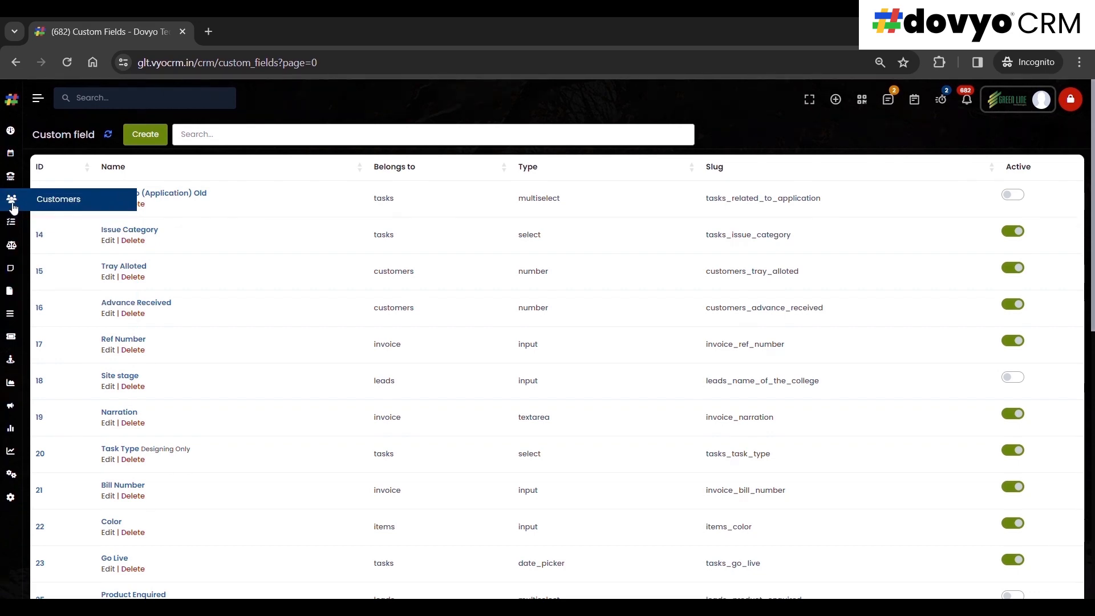
Start a new customer and open its Custom Fields tab, placing the cursor in Demo.
click(45, 204)
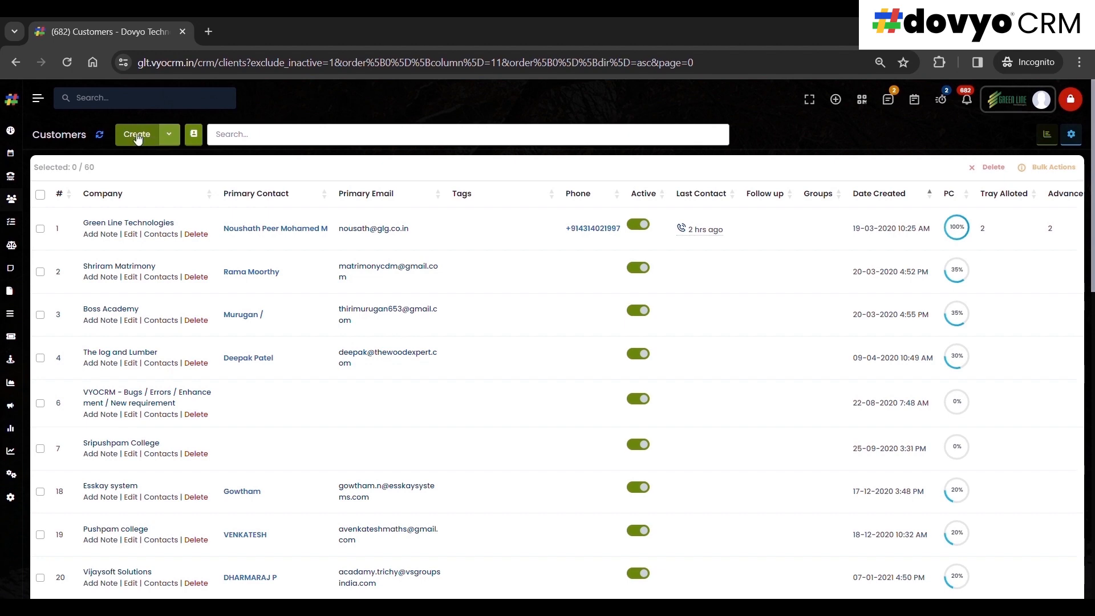
click(137, 137)
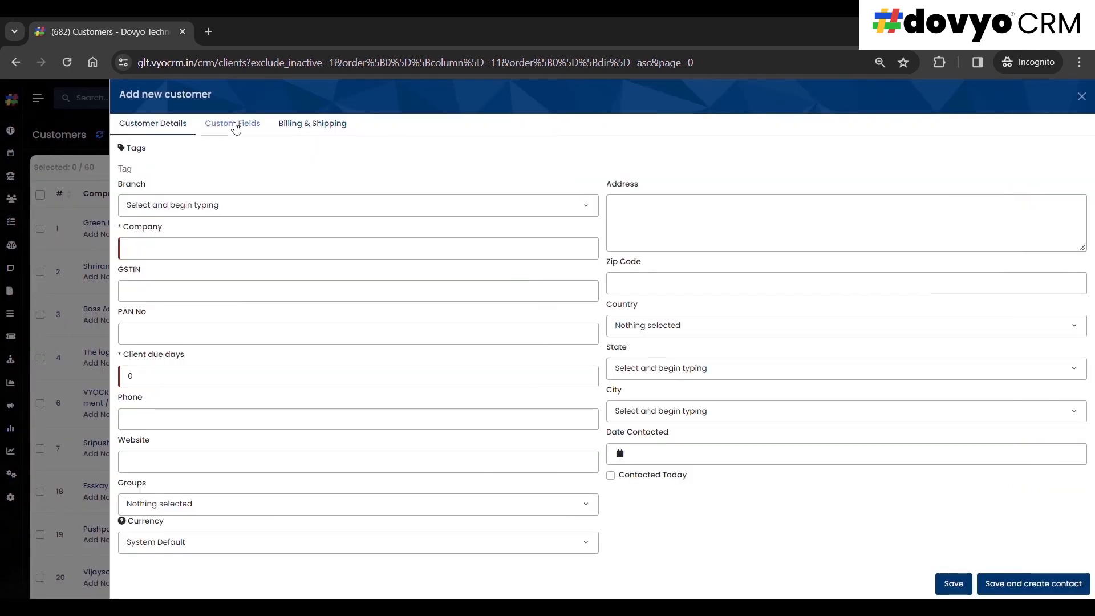
click(236, 127)
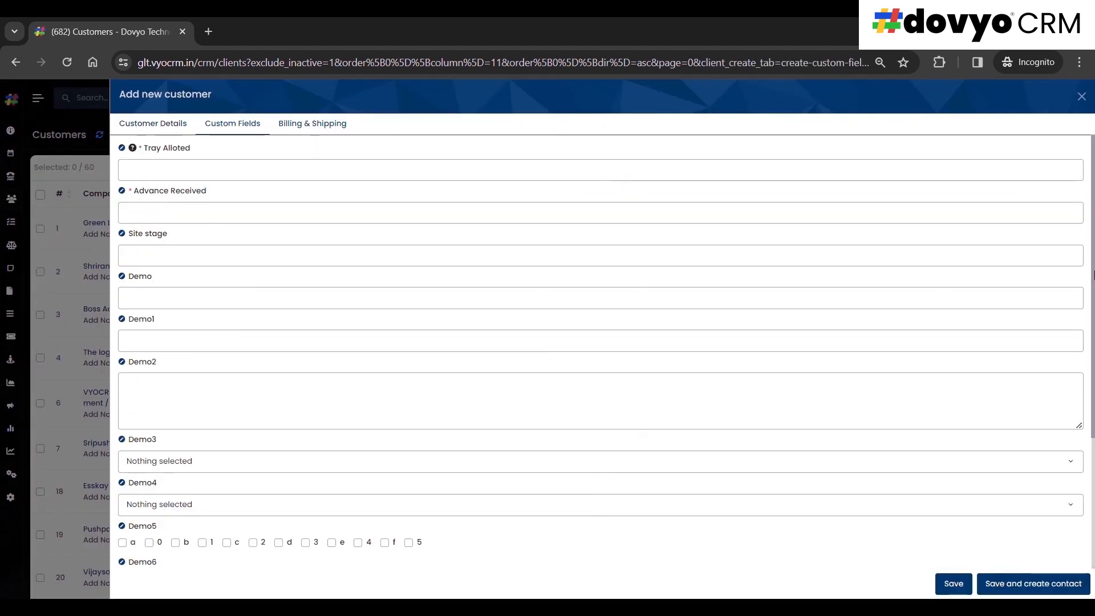
drag(1094, 233, 1094, 333)
scroll(1073, 312, up, 4)
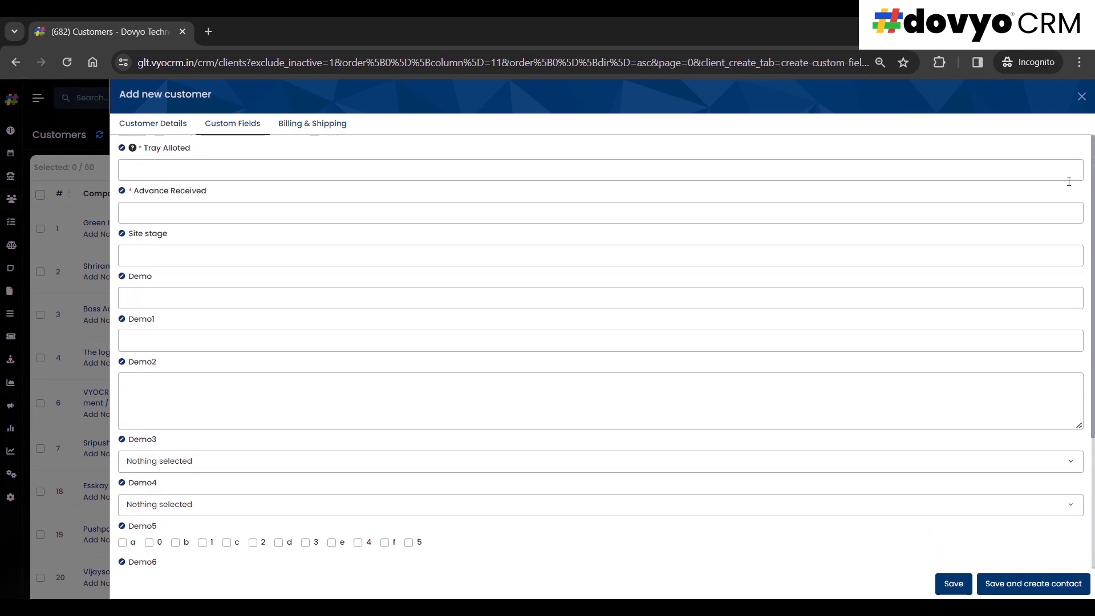
drag(1092, 281, 1090, 354)
click(165, 204)
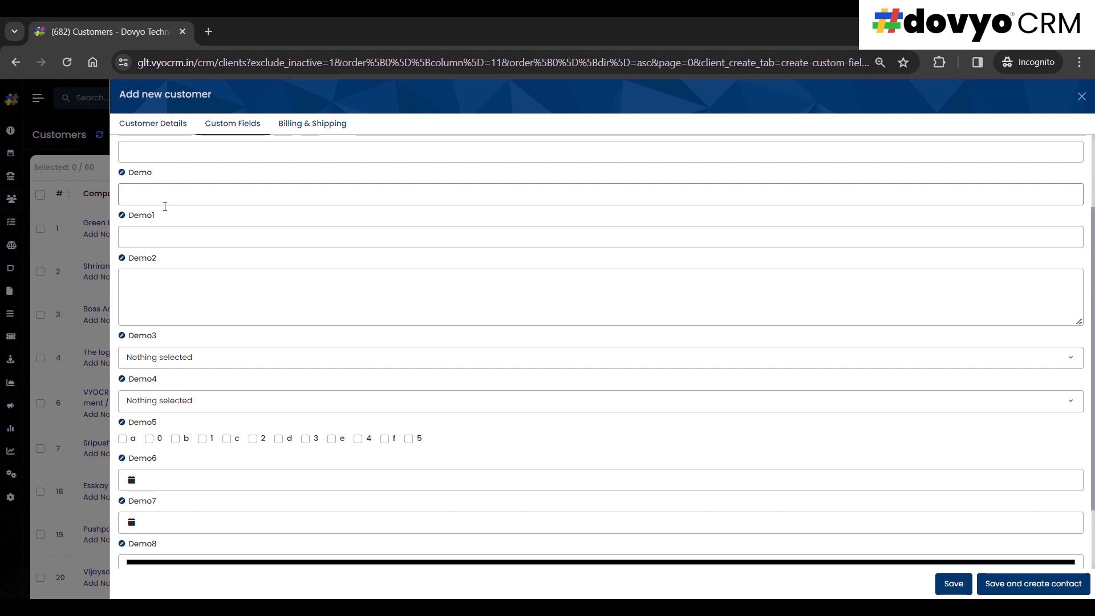
text(45323456777)
click(170, 244)
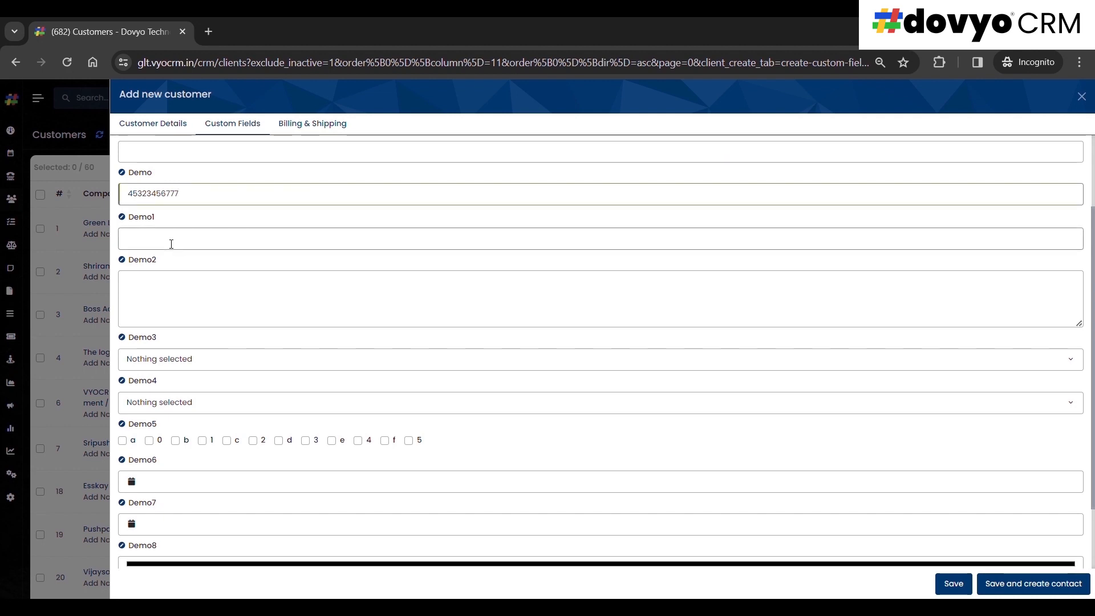
text(dggcfghhh67677788)
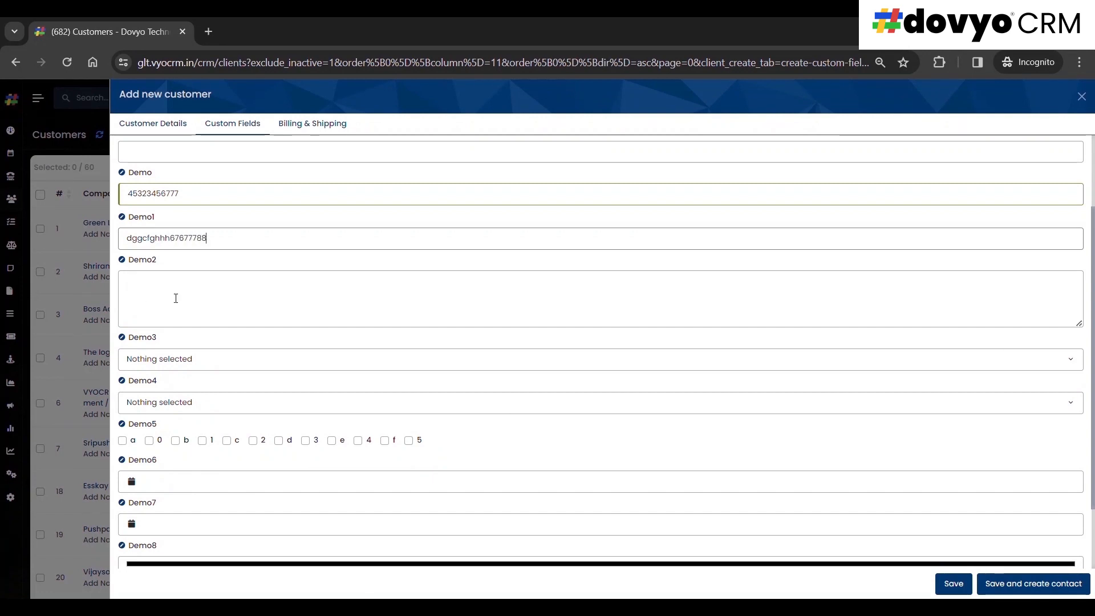
click(175, 297)
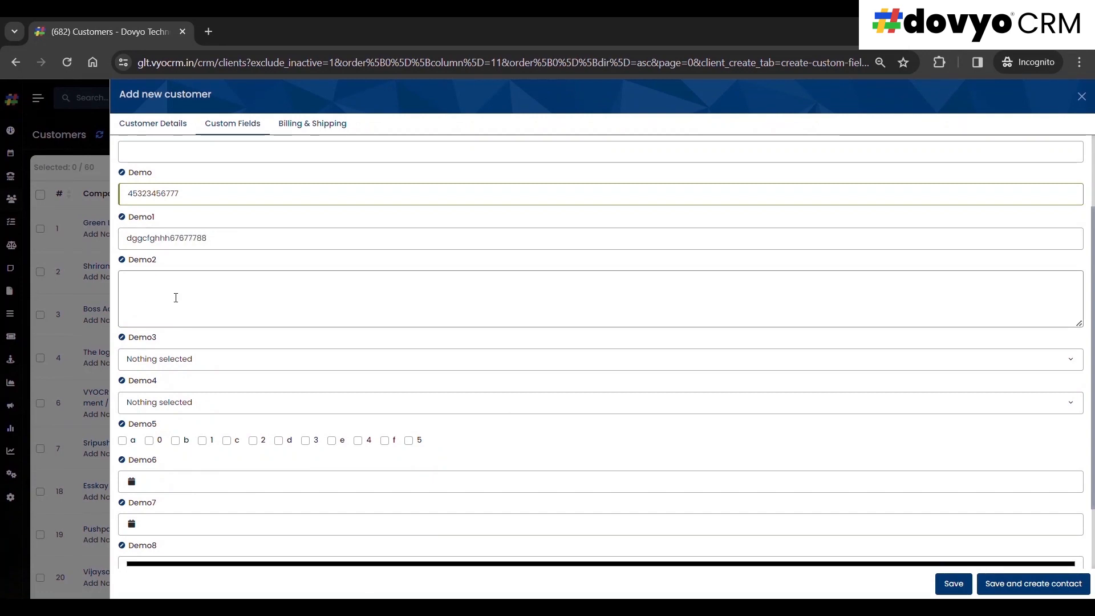
text(vgvugfugviuguh)
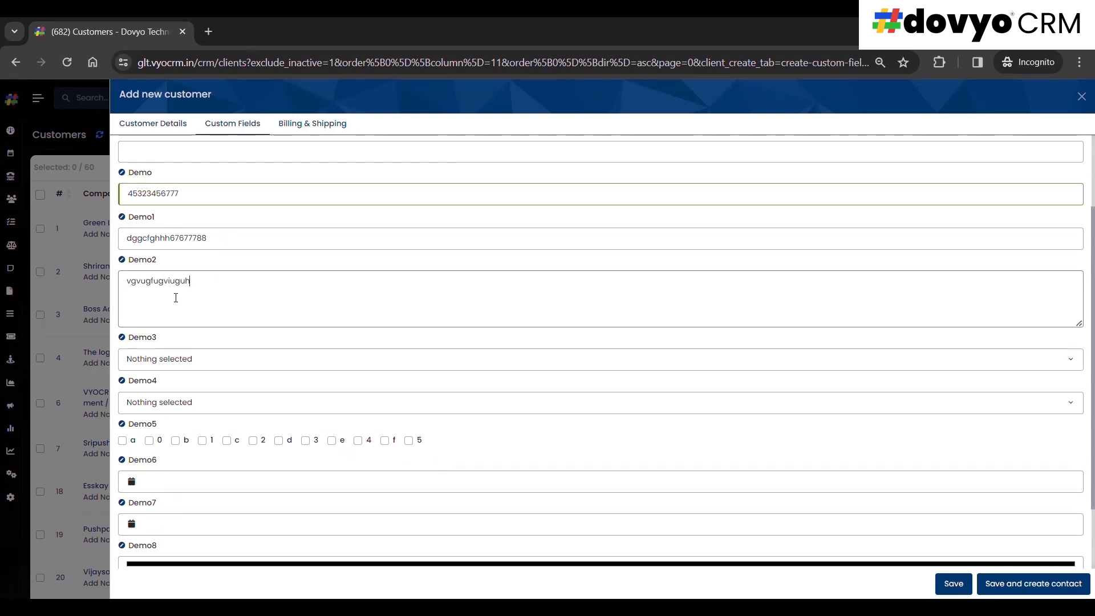
text(78y7896588bj)
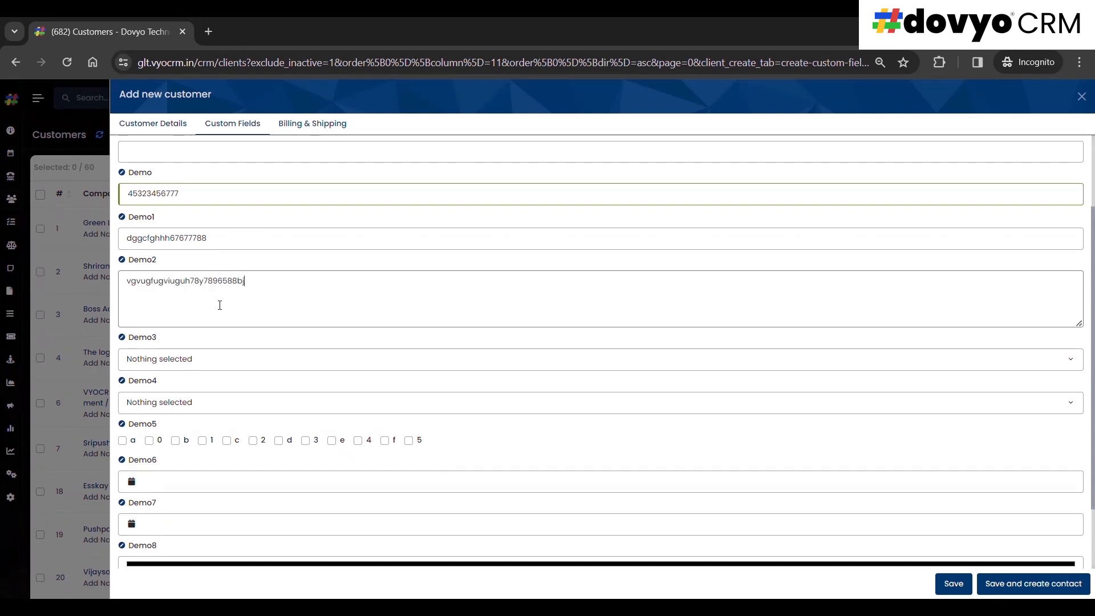
Set the Demo3 dropdown to 2.
click(151, 365)
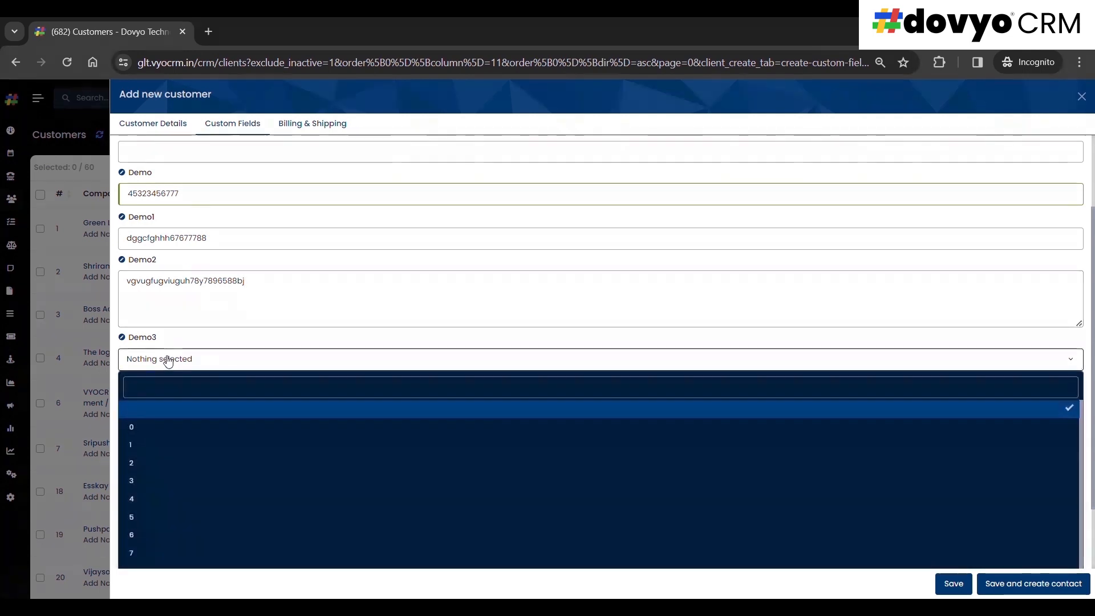
click(168, 361)
click(168, 360)
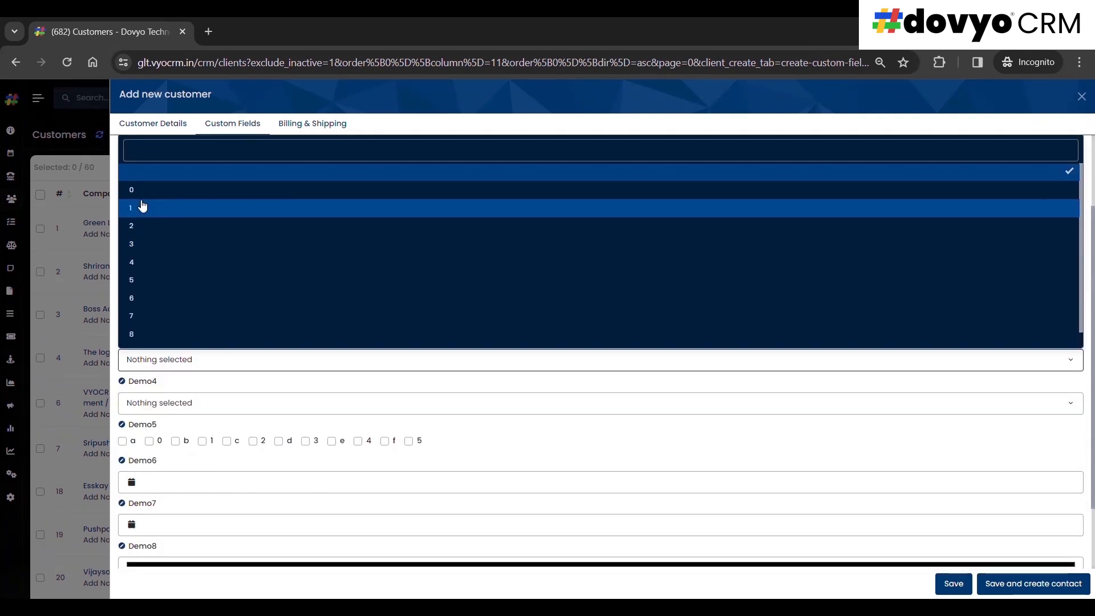
click(161, 206)
click(182, 365)
click(239, 231)
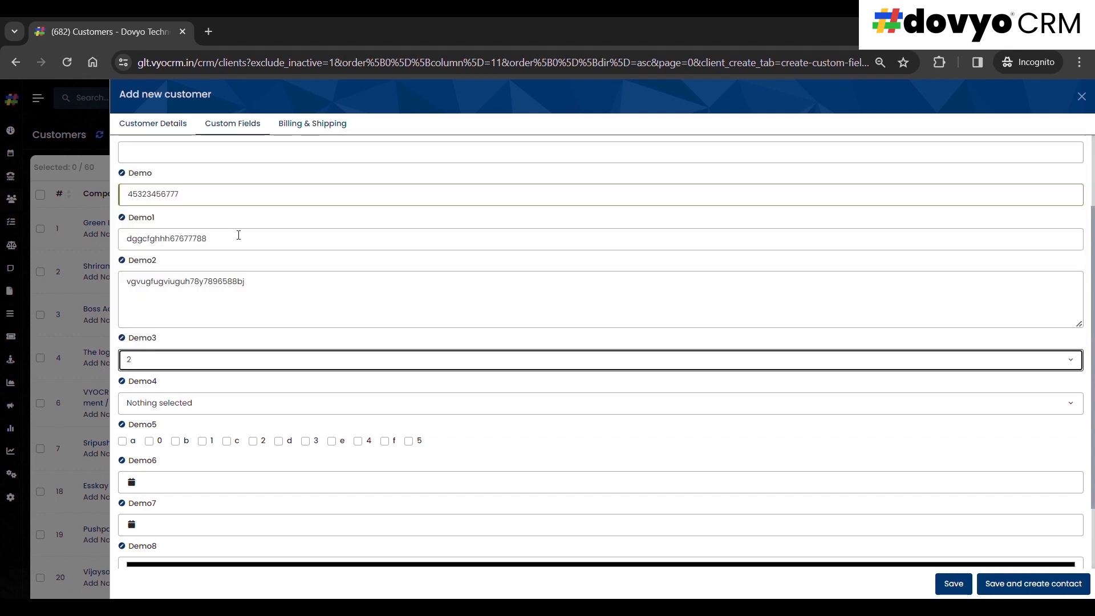
Select options b, f and h in the Demo4 multi-select.
click(223, 405)
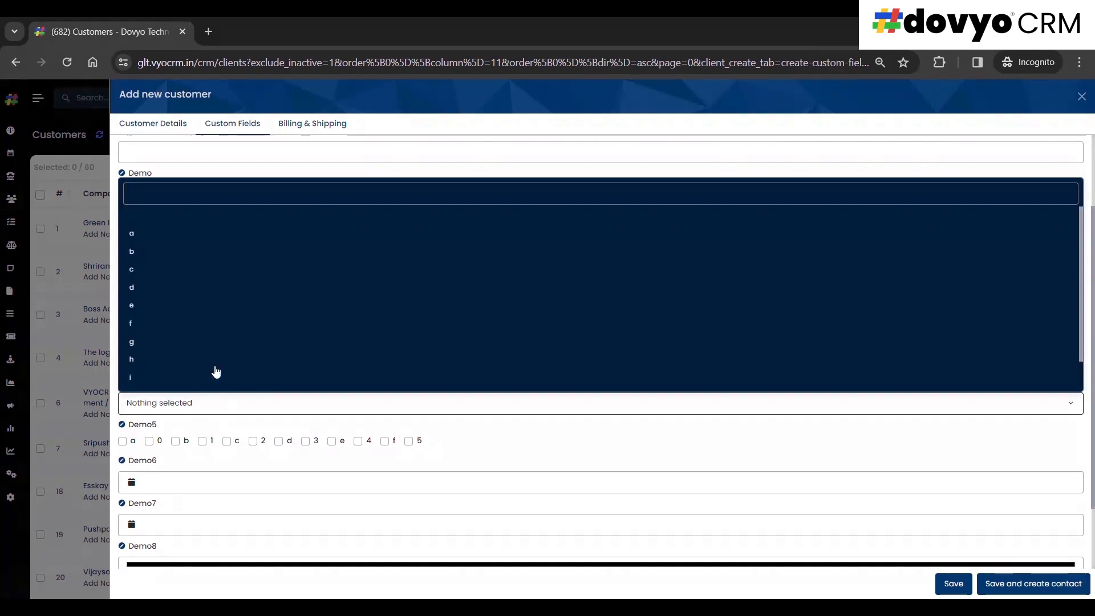
click(204, 254)
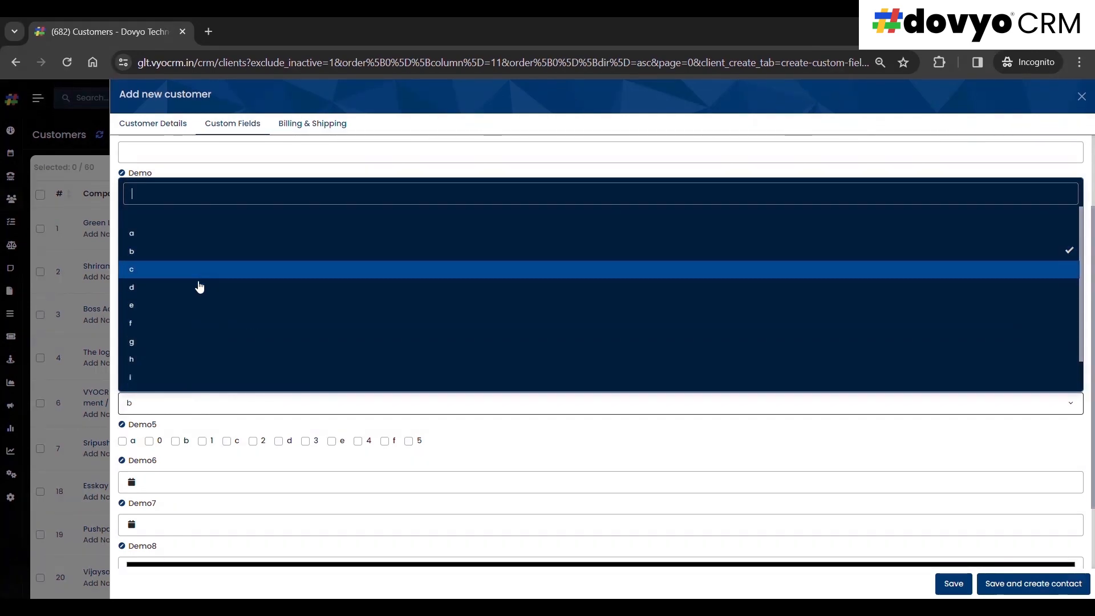
click(193, 306)
click(197, 270)
click(198, 307)
click(194, 324)
click(190, 360)
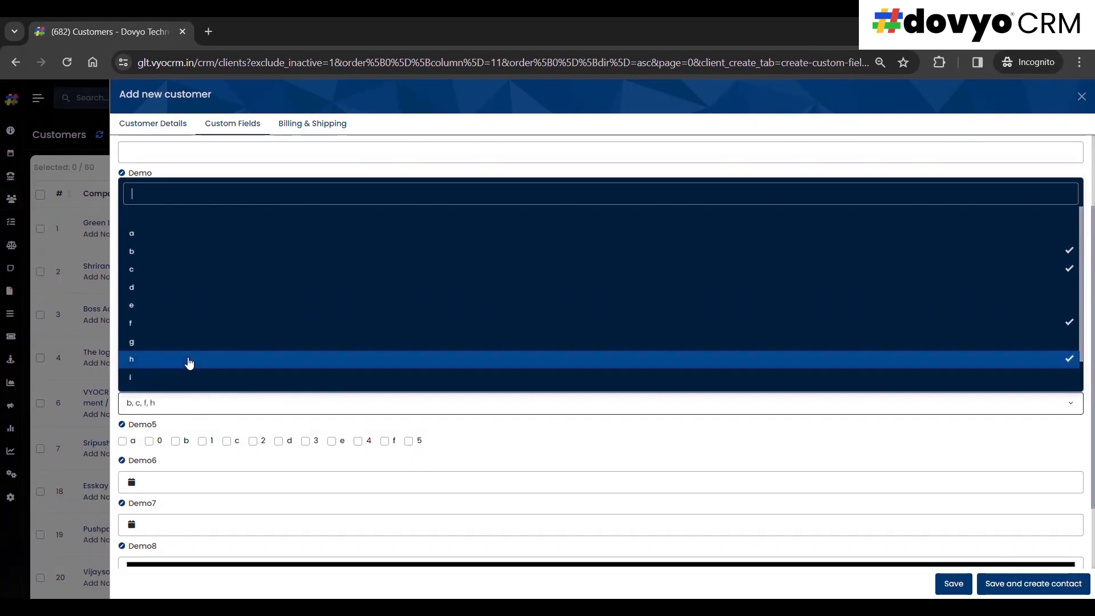
click(155, 270)
click(208, 405)
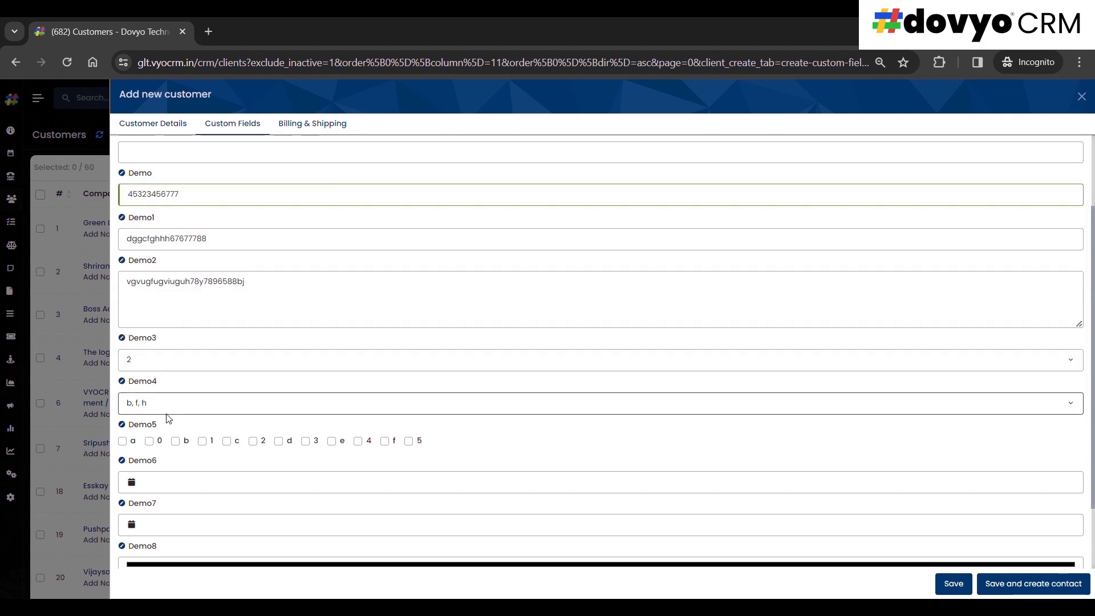
Tick the Demo5 checkboxes a, 0, 1, c and d.
click(123, 442)
click(149, 442)
click(227, 443)
click(280, 443)
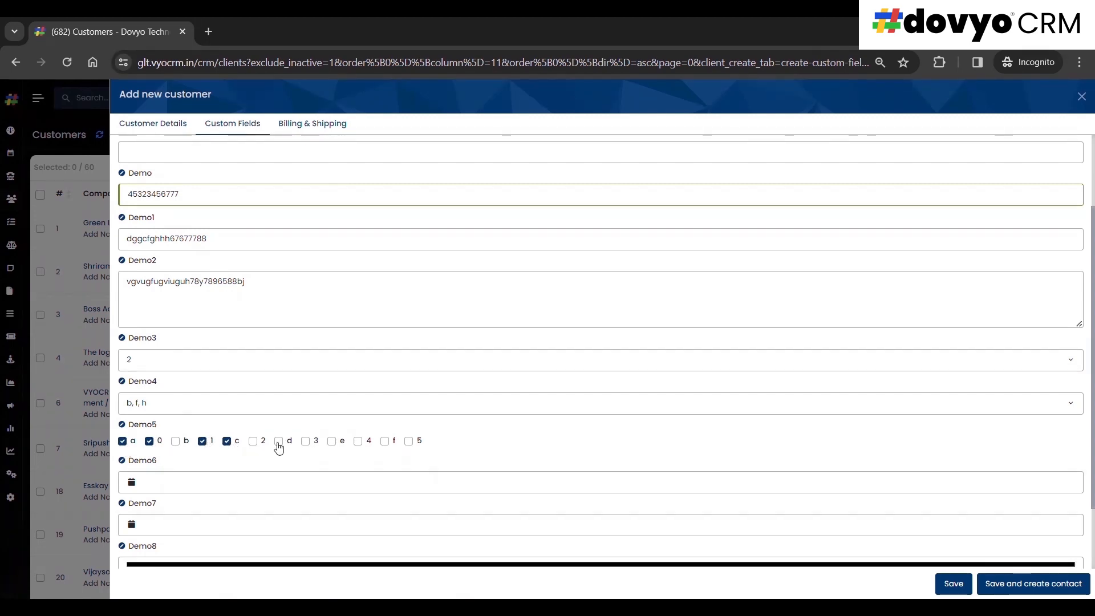
click(198, 482)
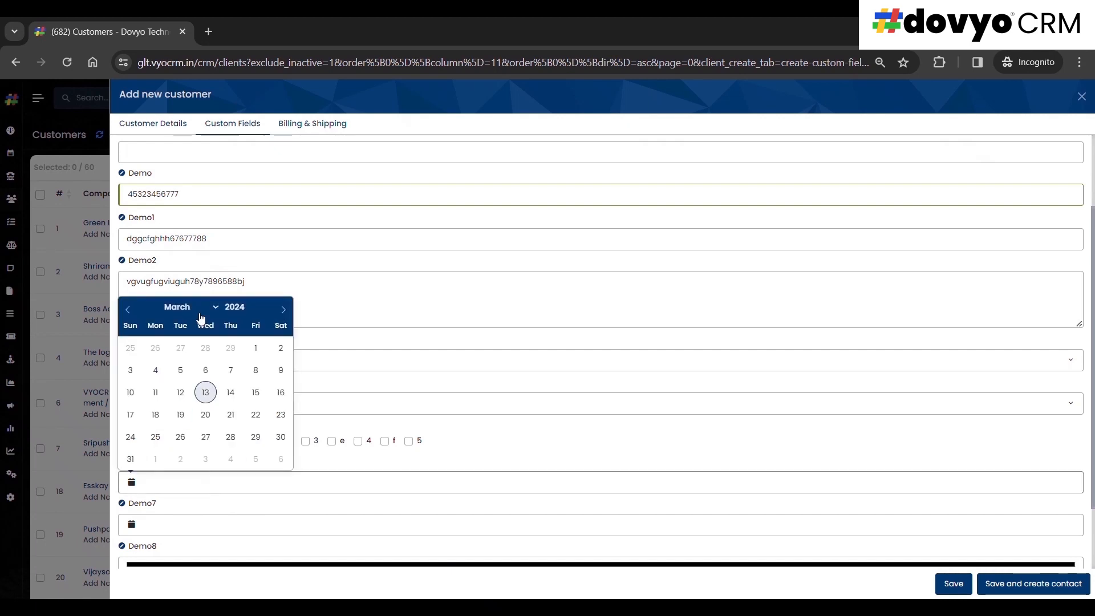
click(260, 401)
click(164, 526)
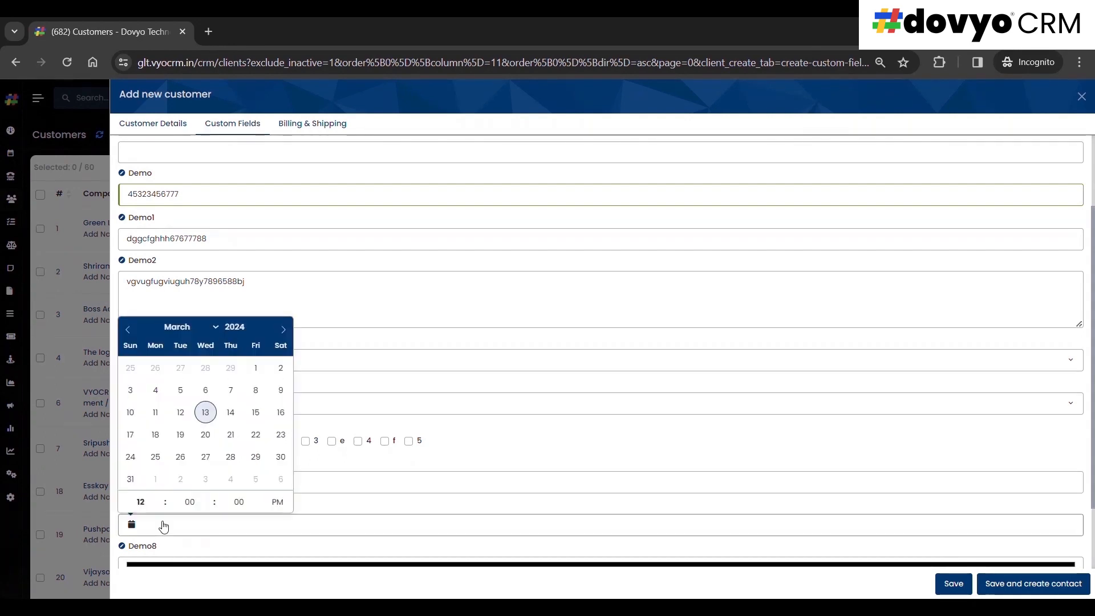
click(228, 435)
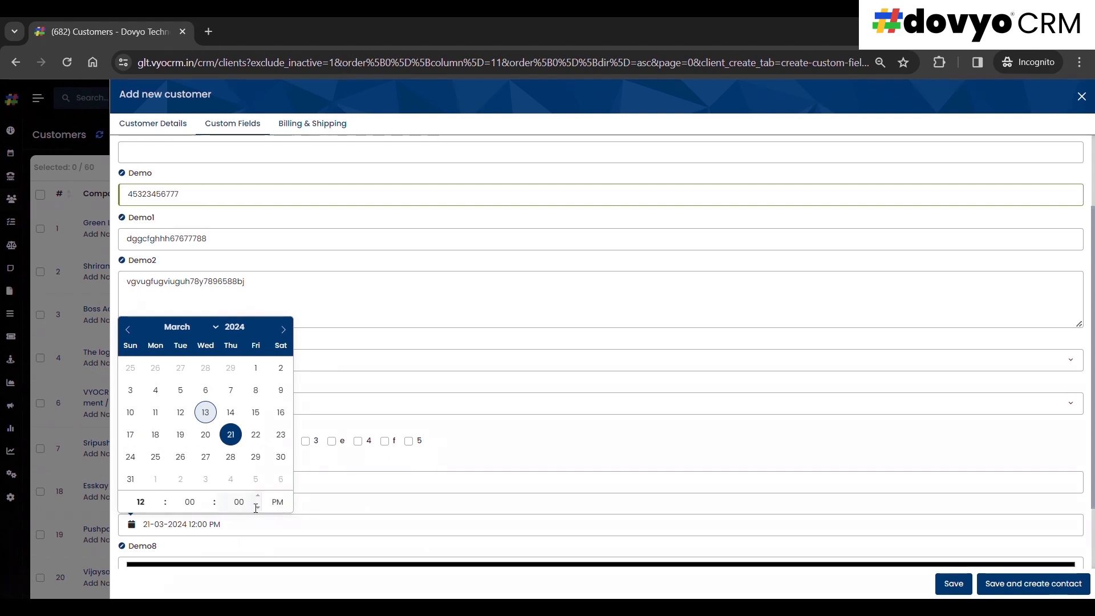
click(329, 508)
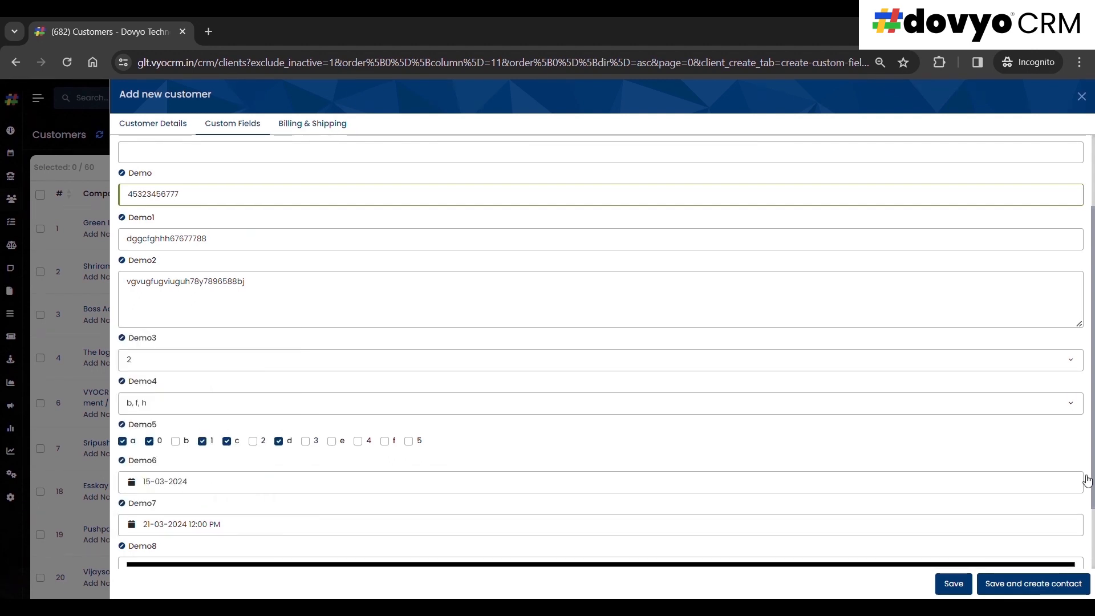
scroll(186, 496, down, 2)
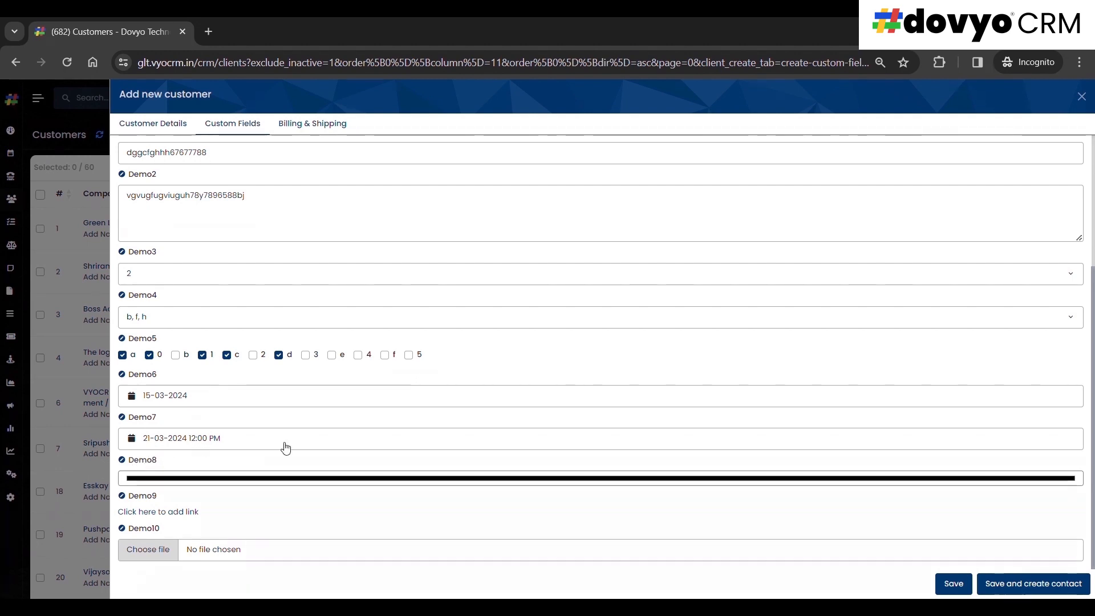
click(172, 517)
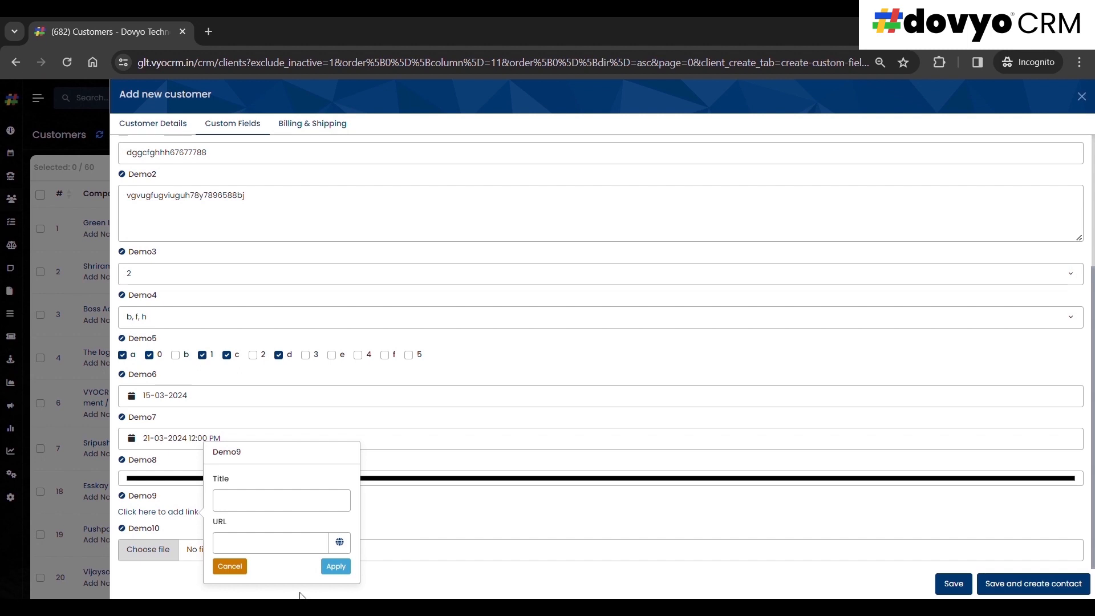
click(230, 566)
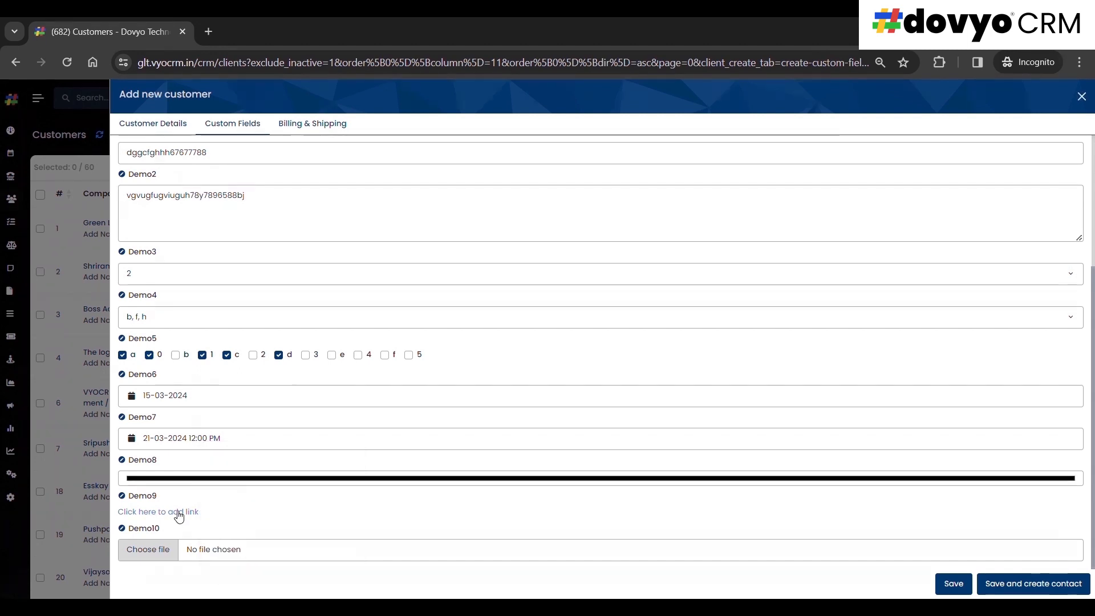
click(163, 552)
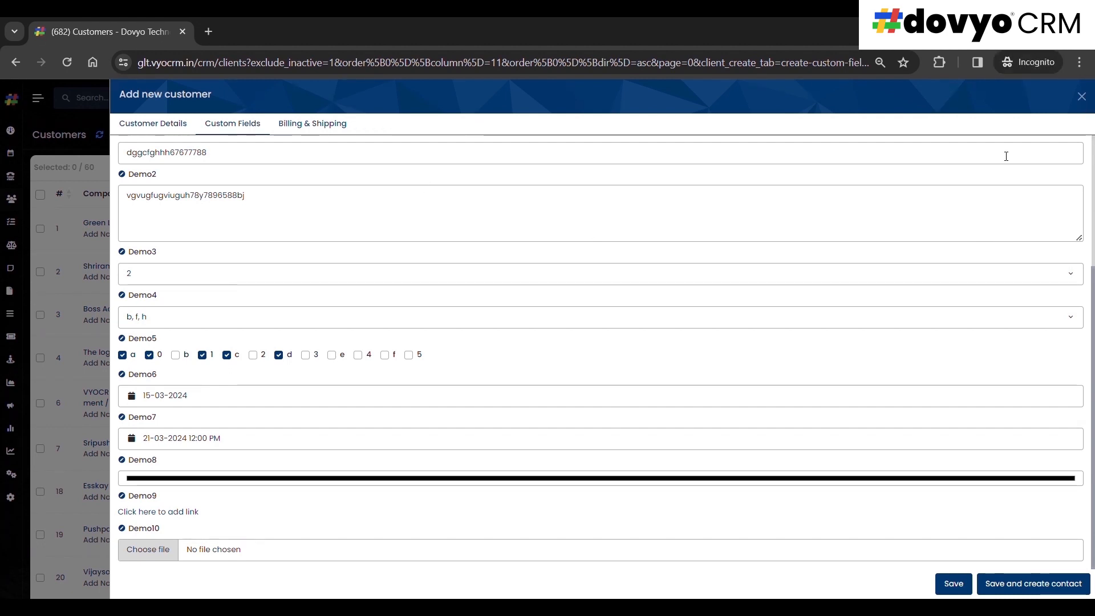
Discard the new customer form and start a new custom field from Setup > Custom Fields > Fields.
click(1081, 97)
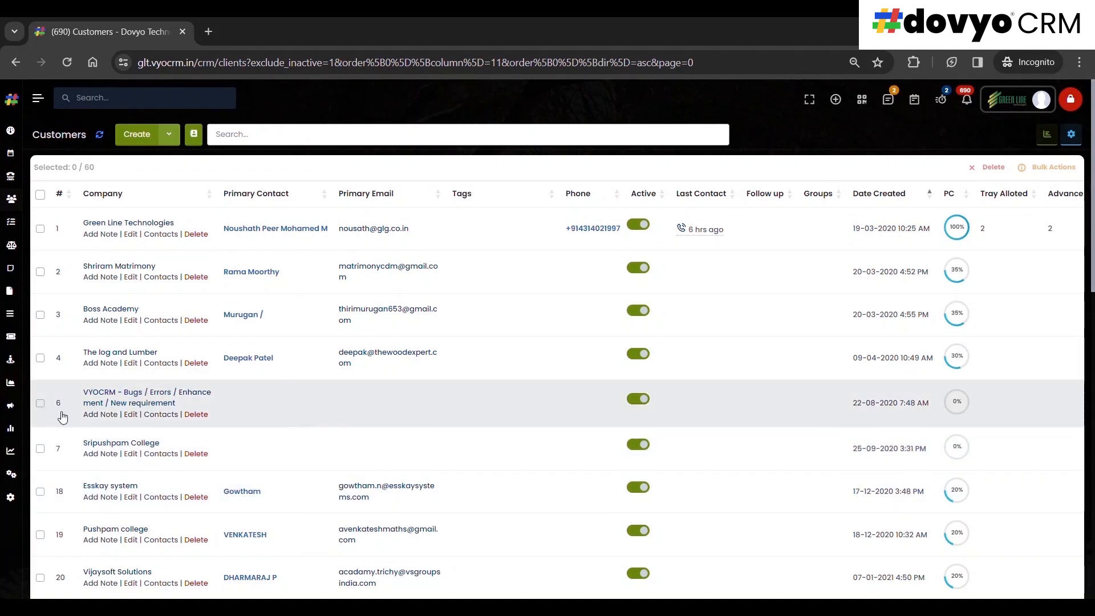
click(26, 505)
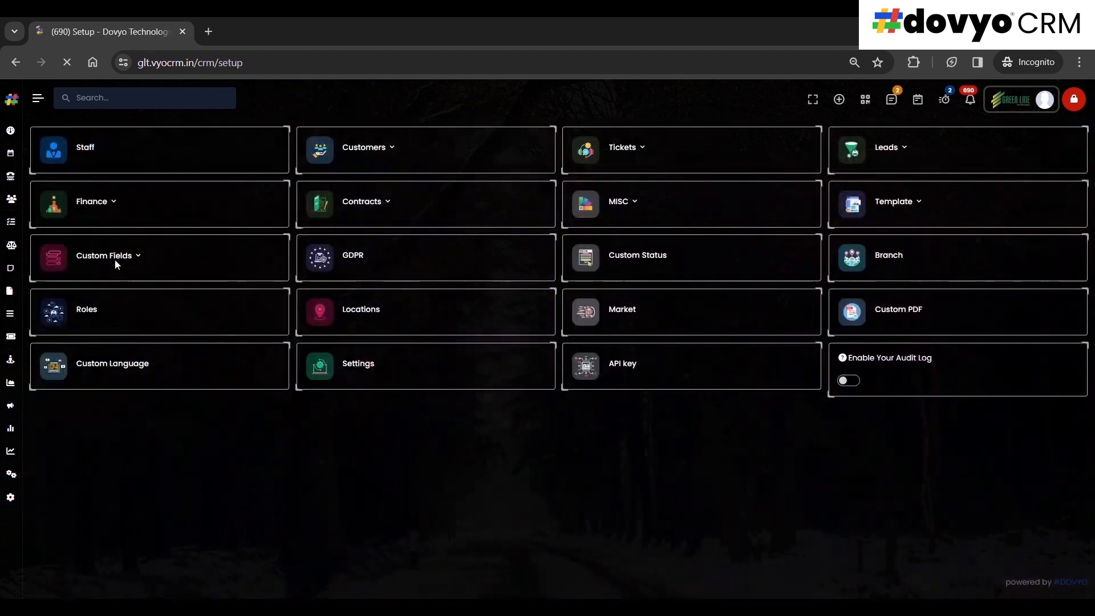
click(119, 260)
click(75, 287)
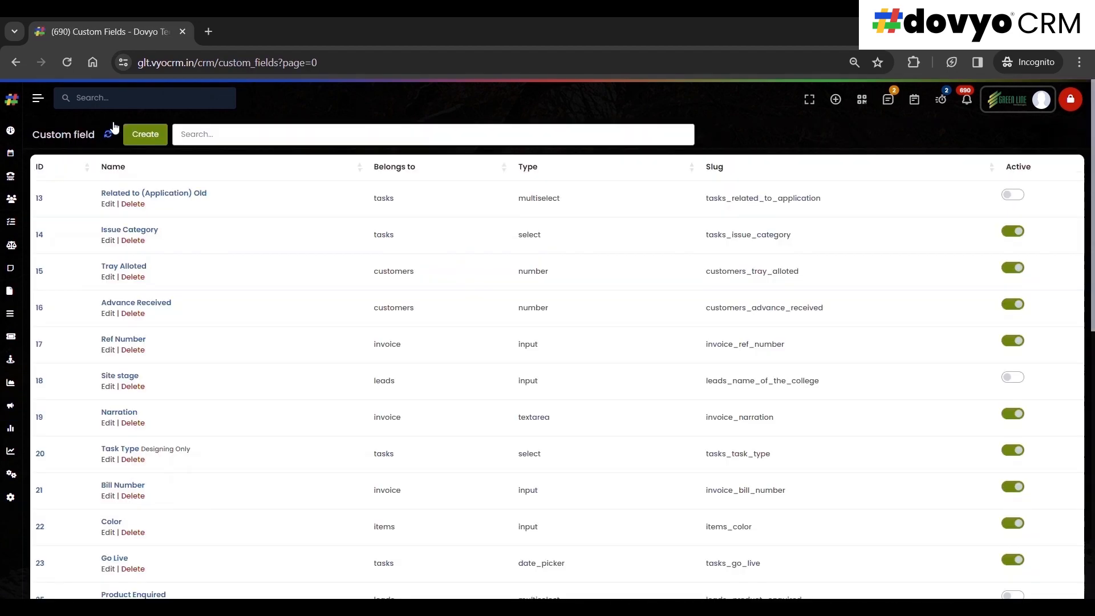
click(148, 130)
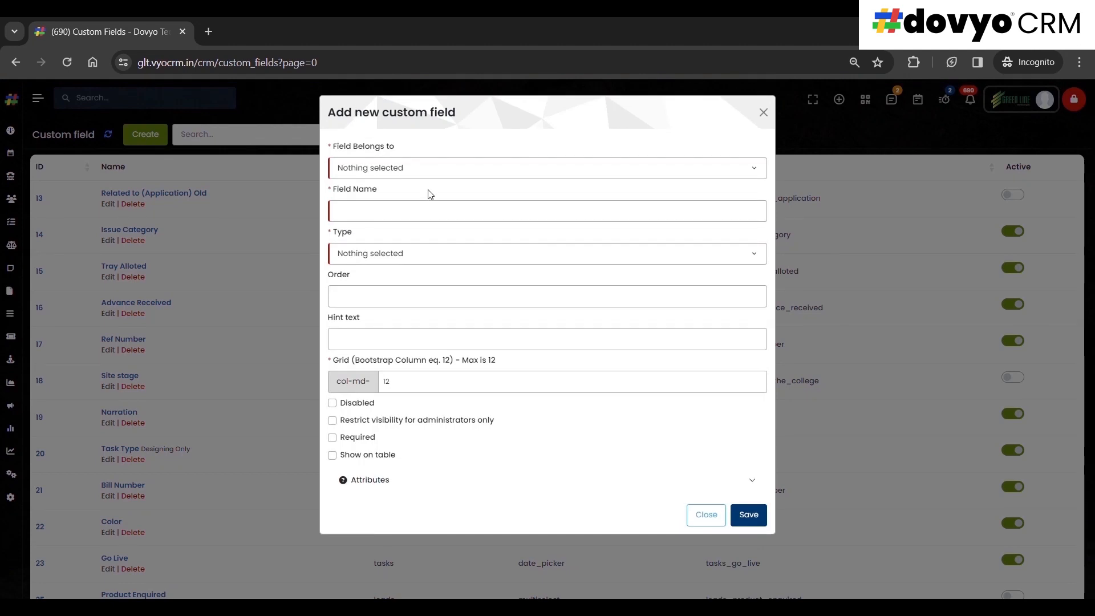
Save a Customers custom field named 'Country' with type Dependent Field.
click(448, 171)
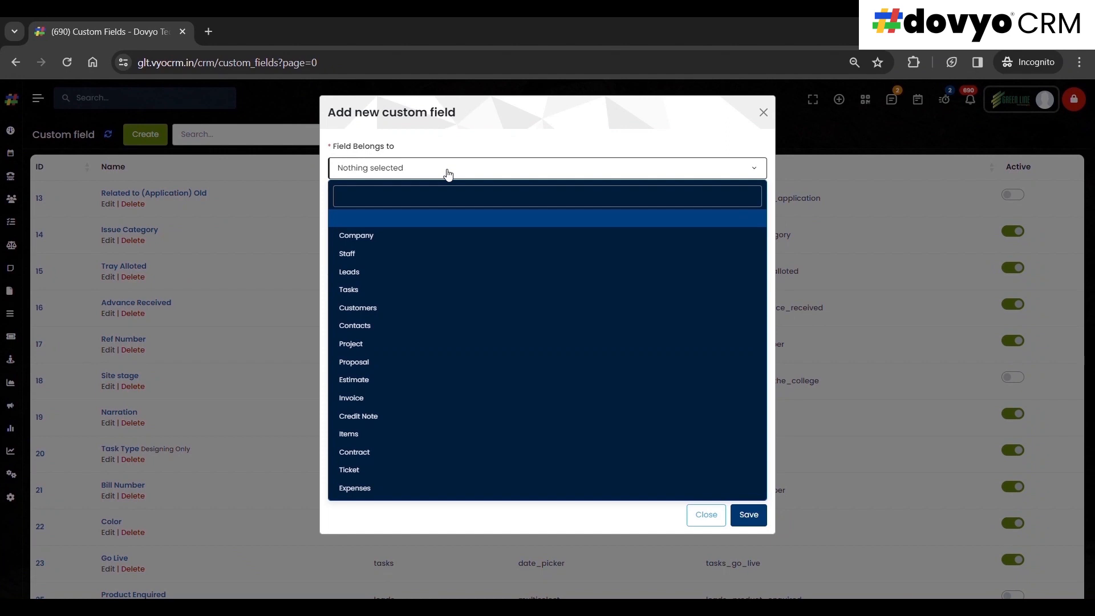
click(465, 309)
click(387, 266)
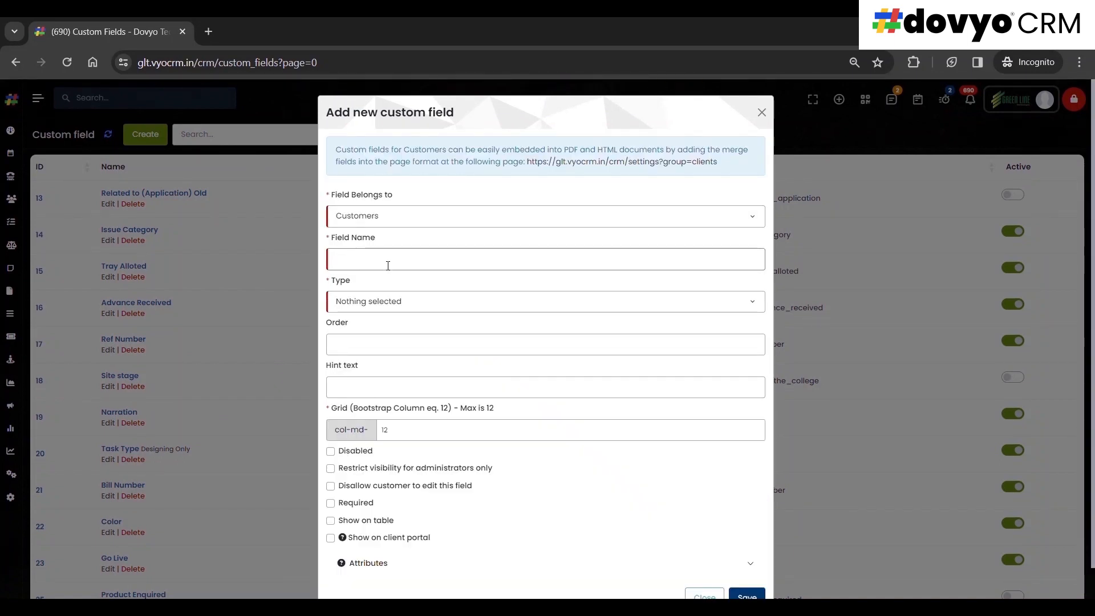
text(Country)
click(379, 303)
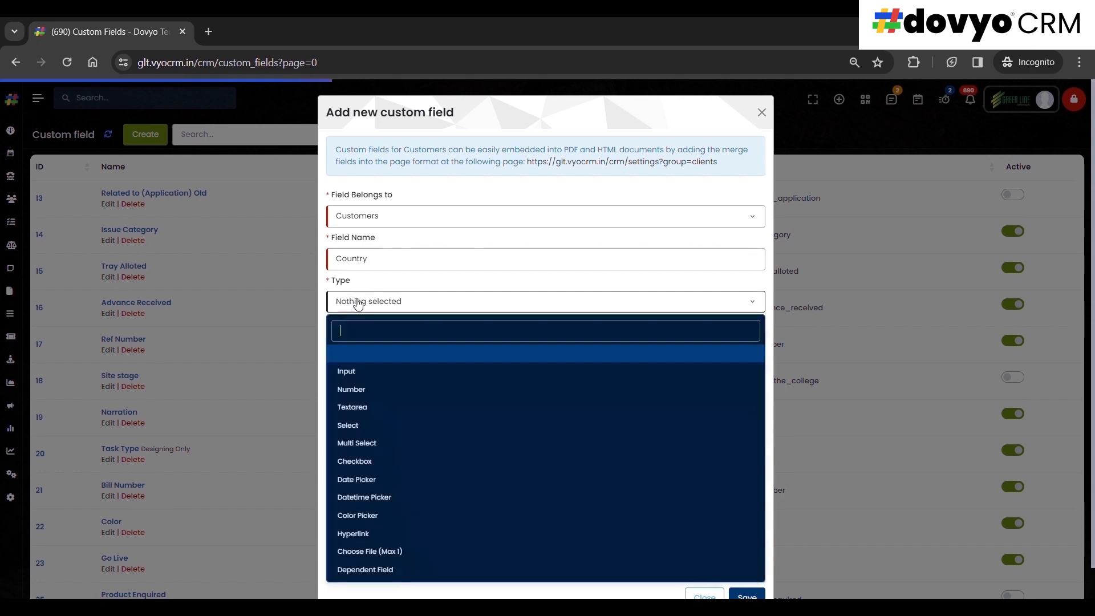
click(391, 570)
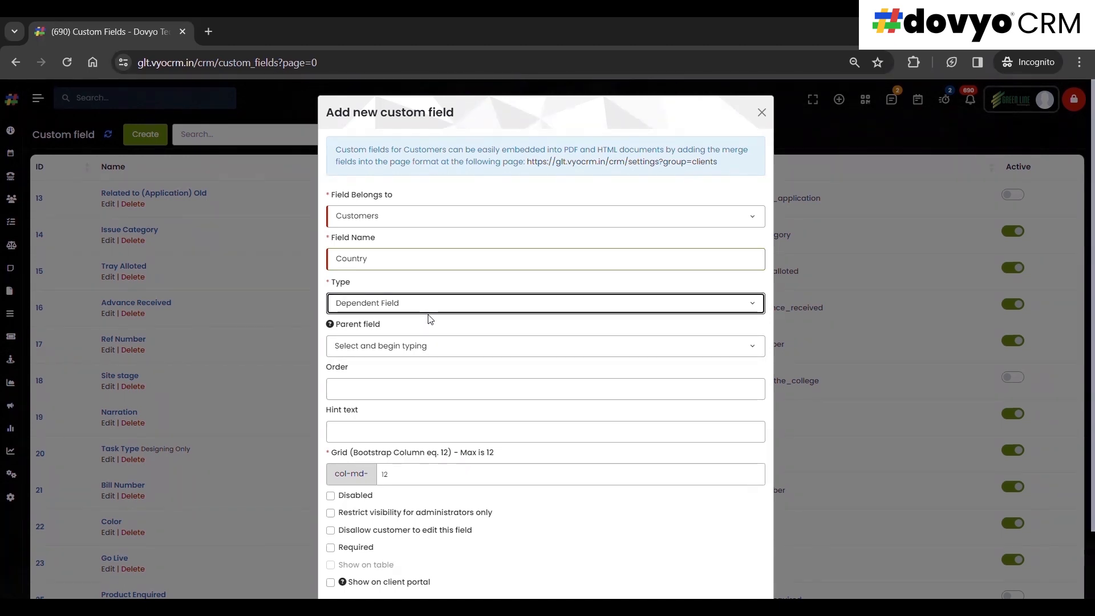
scroll(745, 567, down, 3)
click(745, 567)
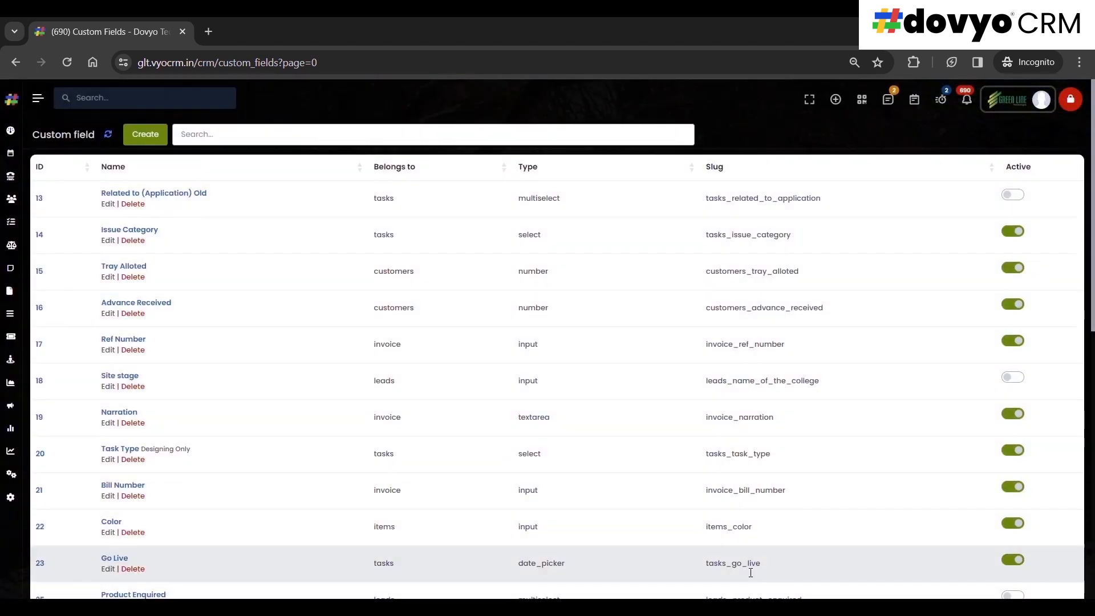
Create a Customers custom field named State as a Dependent Field with Country as its parent, and save.
click(139, 137)
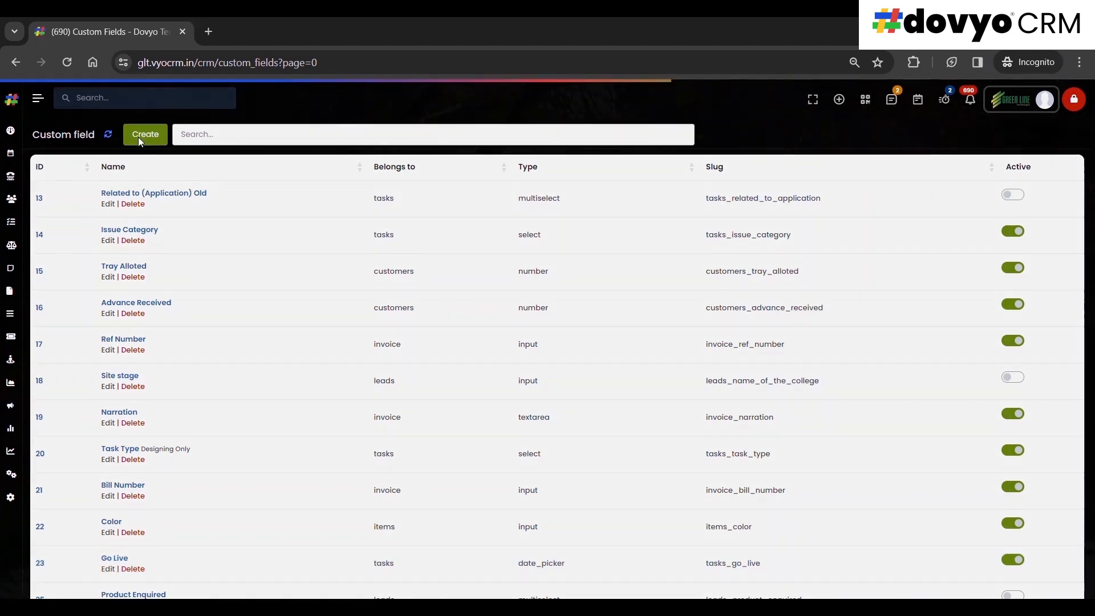
click(392, 169)
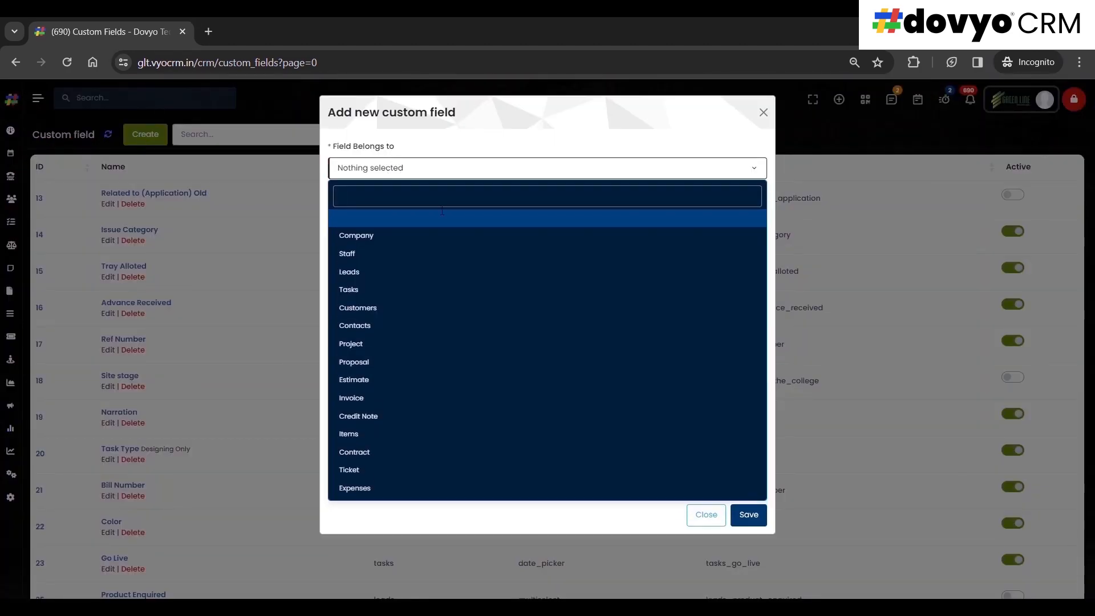
click(399, 311)
click(385, 260)
text(State)
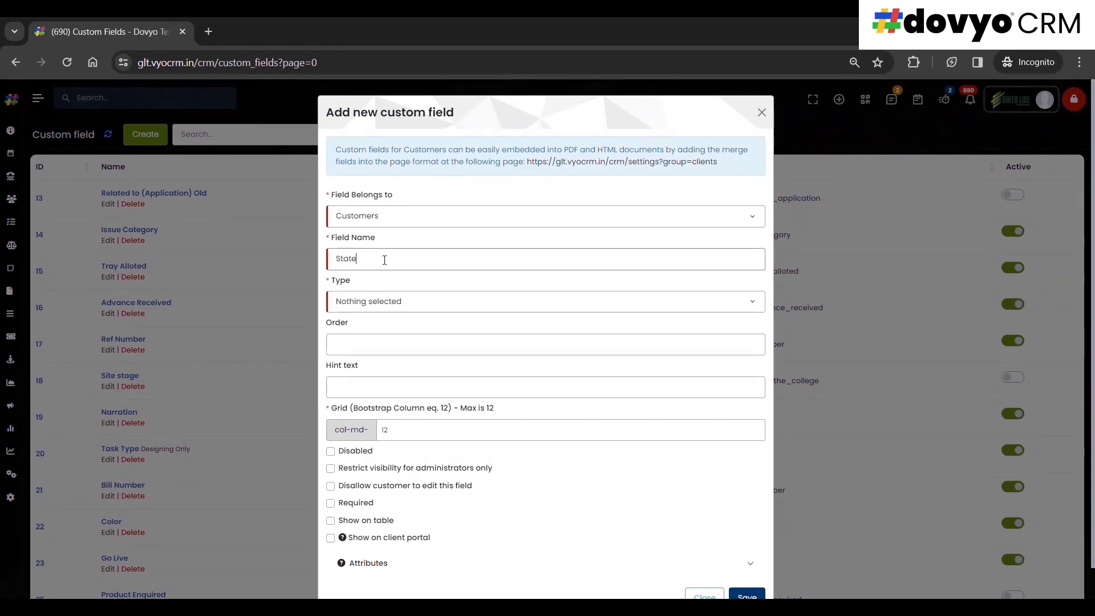
click(354, 302)
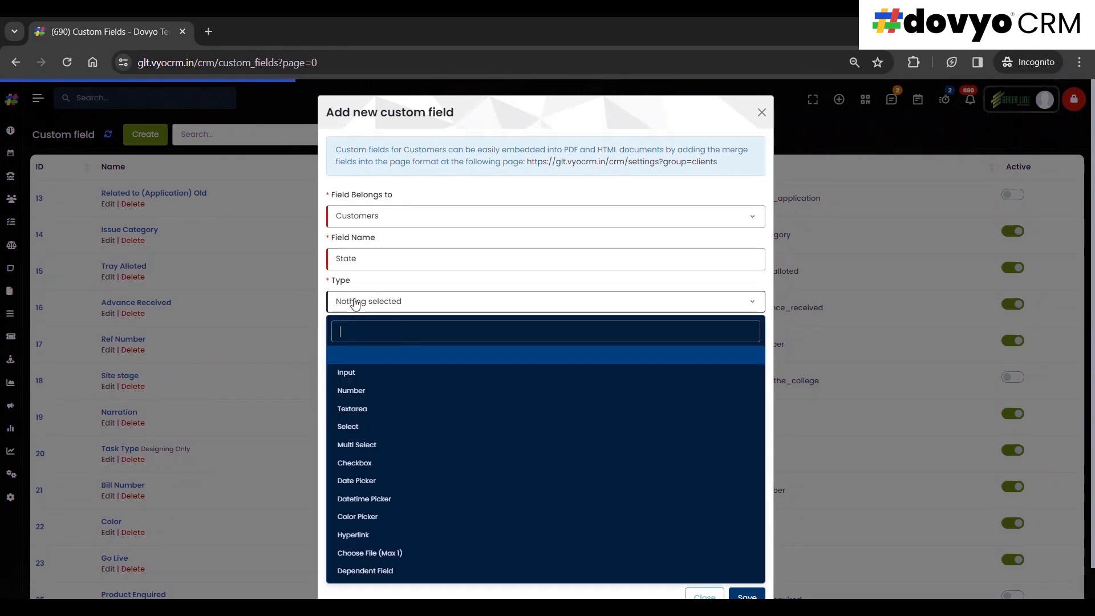
click(402, 572)
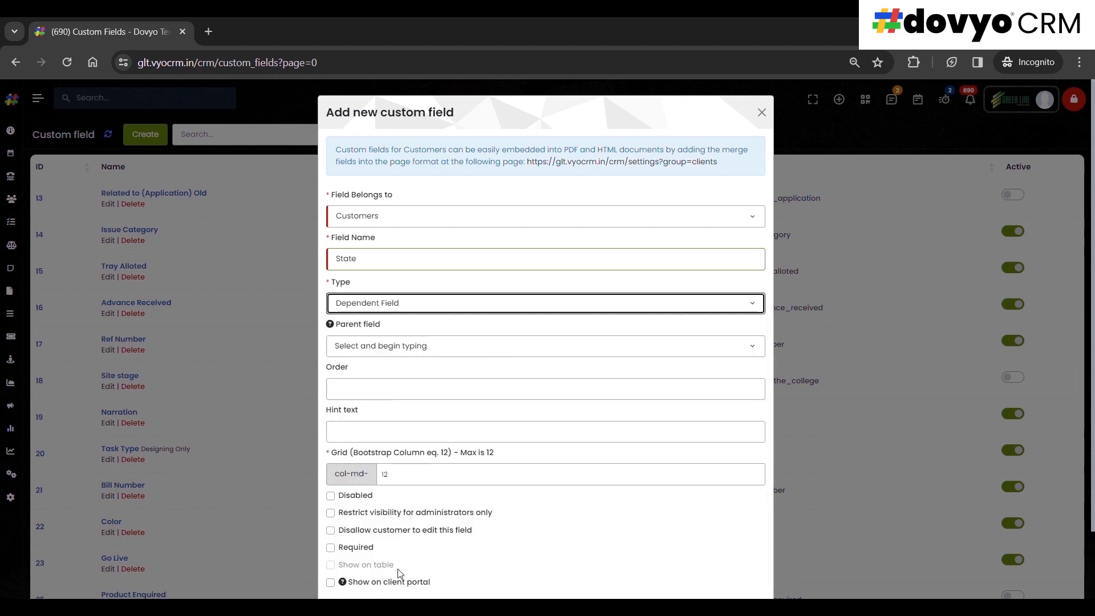
click(376, 348)
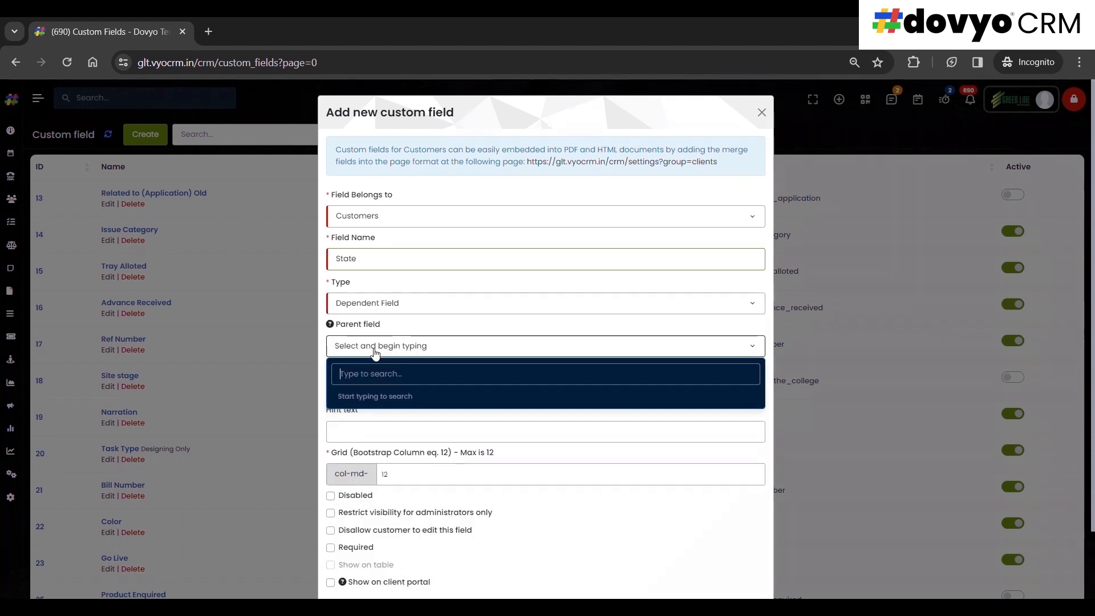
text(country)
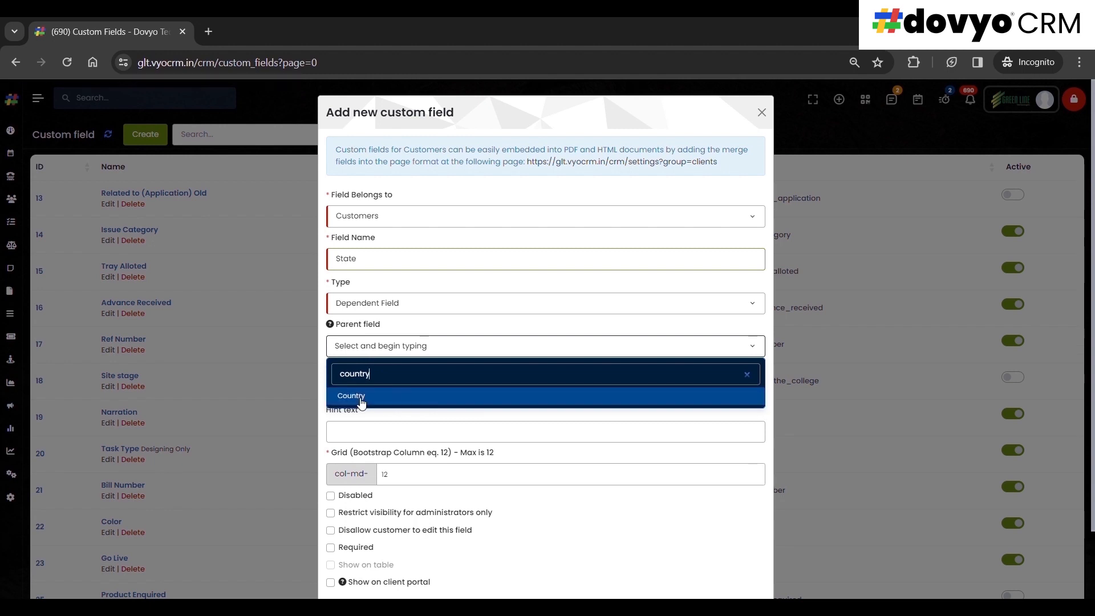
click(362, 397)
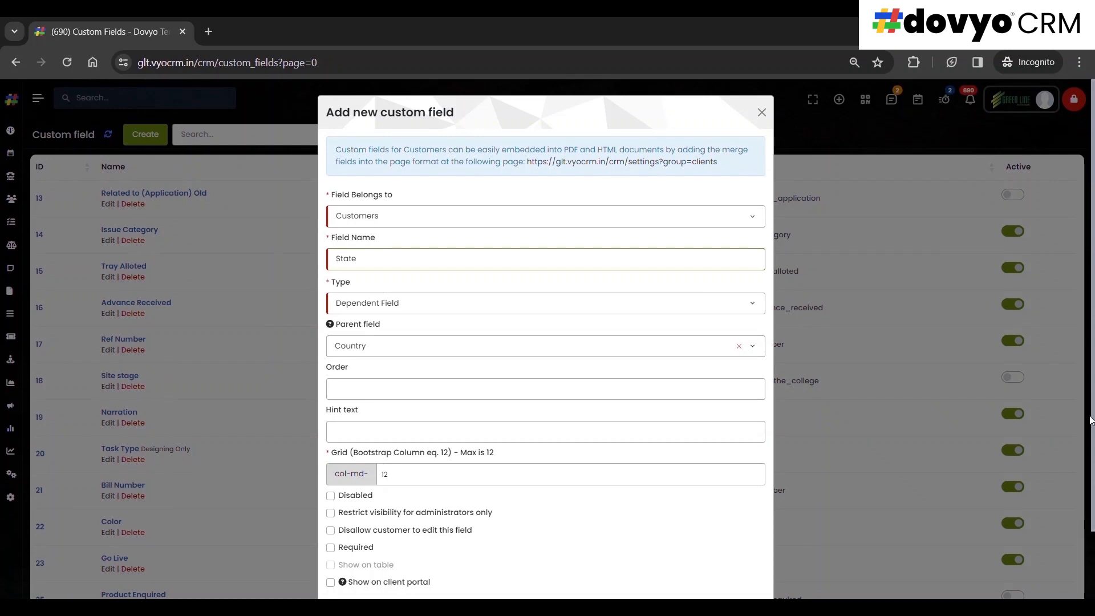
scroll(741, 513, down, 3)
click(746, 564)
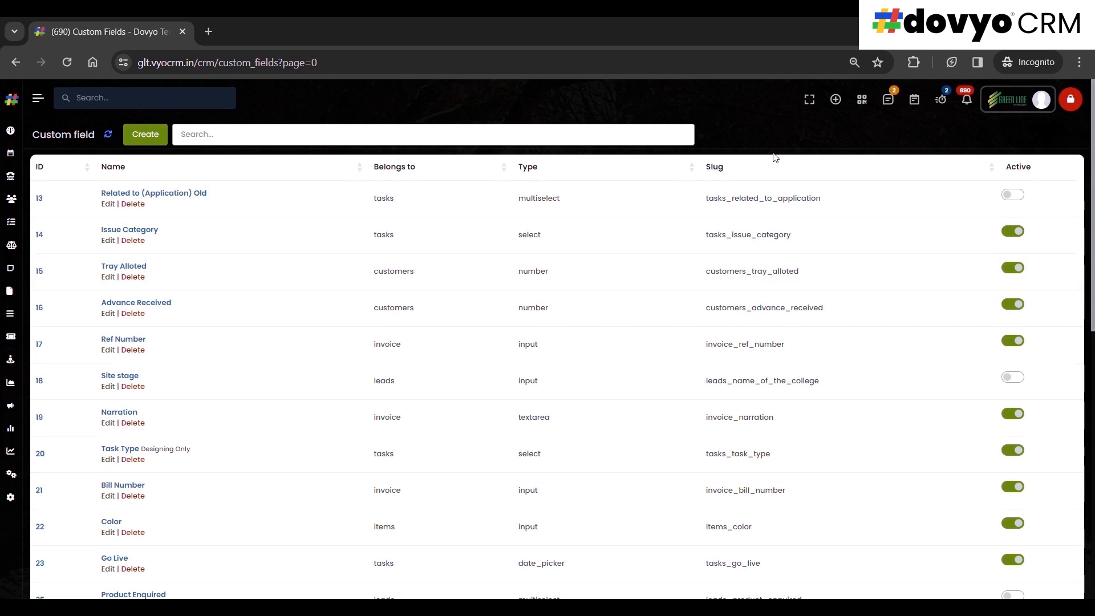
Find the Country field, add India and Australia as its values, and close the values window.
text(country)
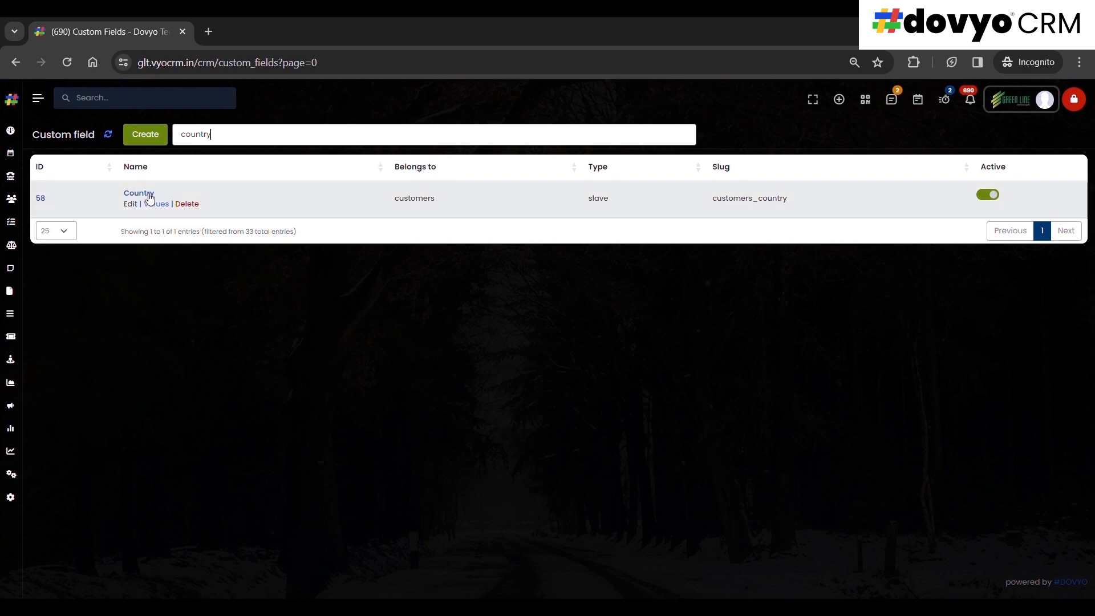
click(157, 203)
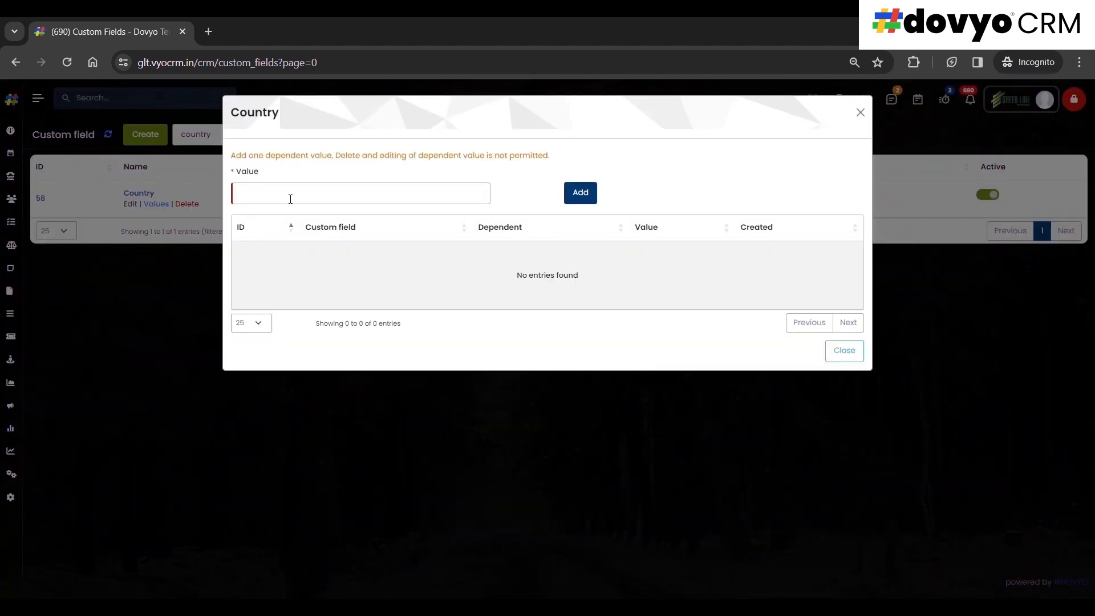
click(290, 199)
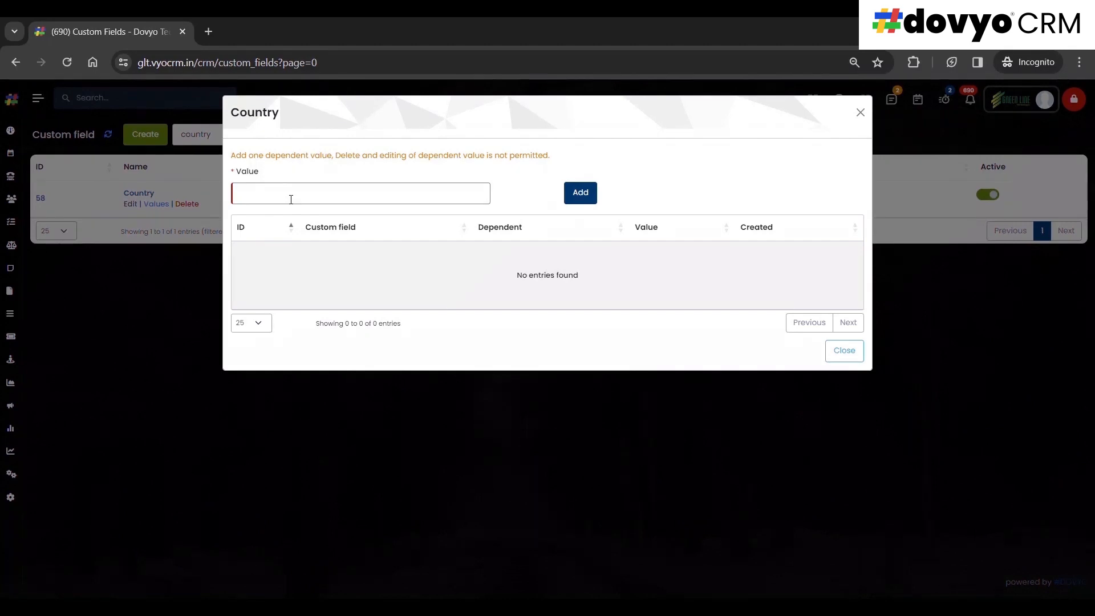
text(India)
click(589, 192)
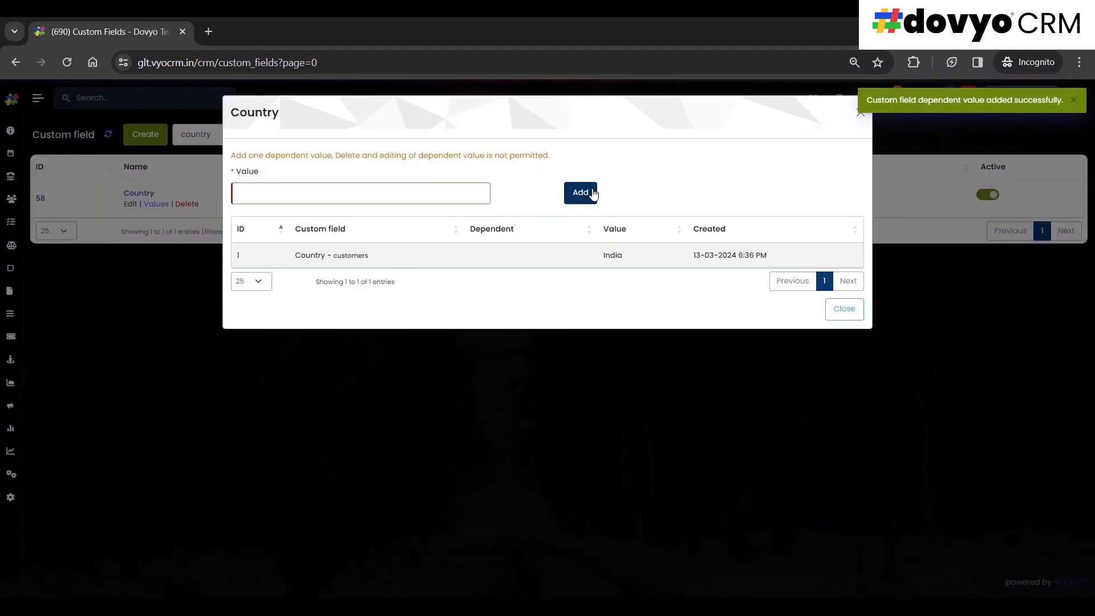
click(267, 200)
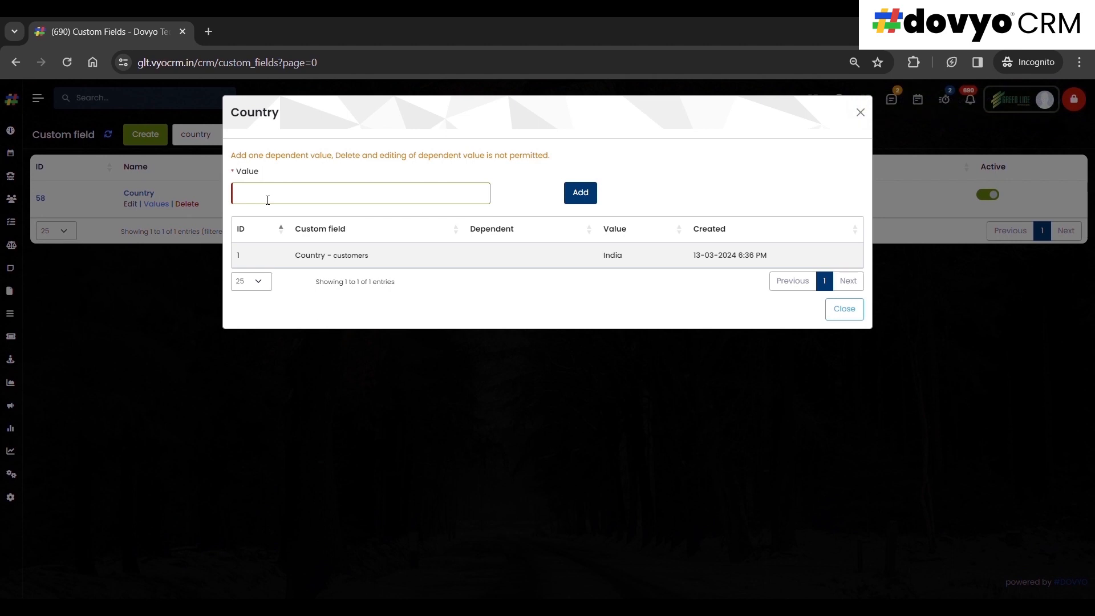
text(Australia)
click(580, 192)
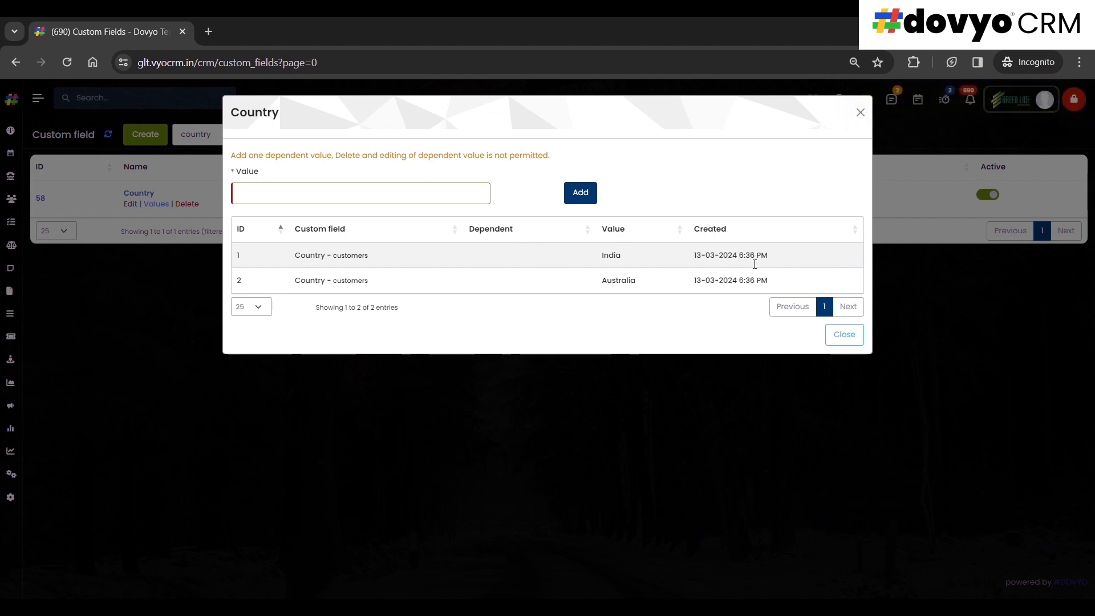
click(856, 339)
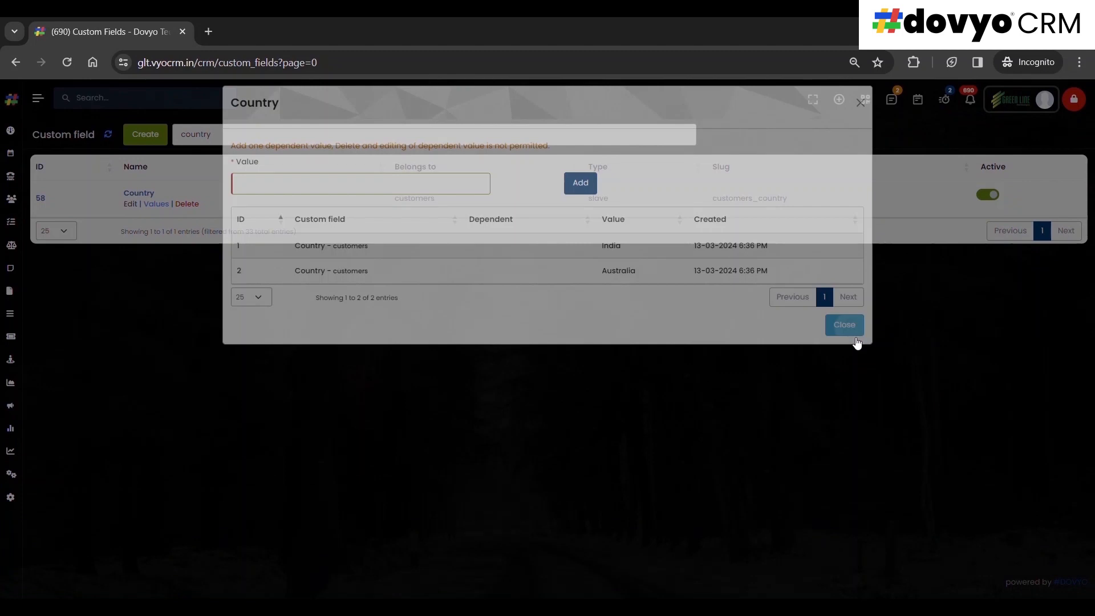
Search for the State field and add TamilNadu and Karnataka as its values under India.
drag(216, 135, 187, 140)
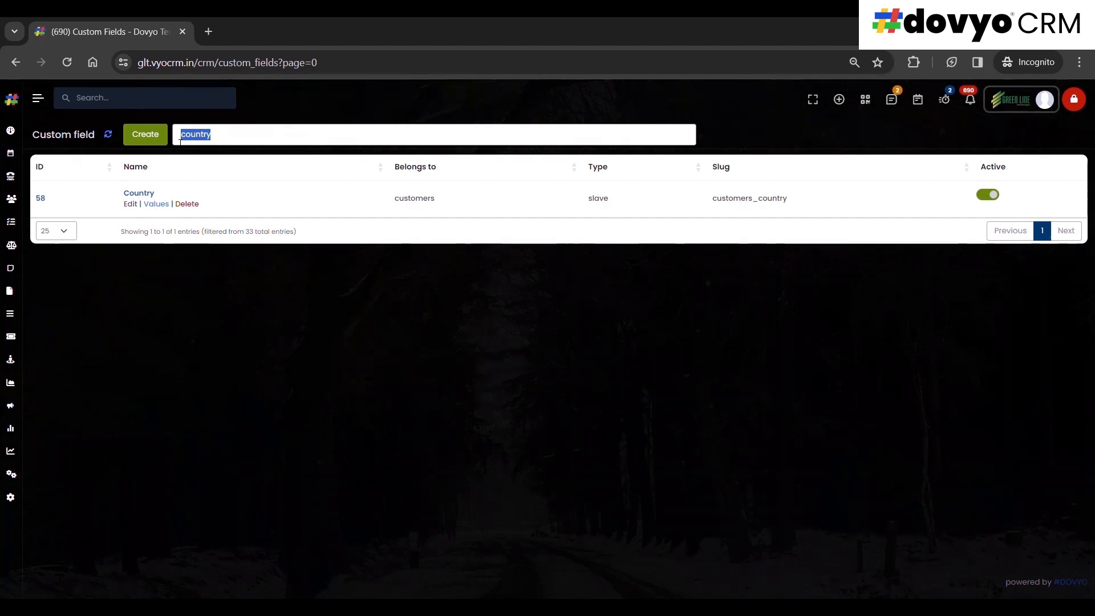
text(St)
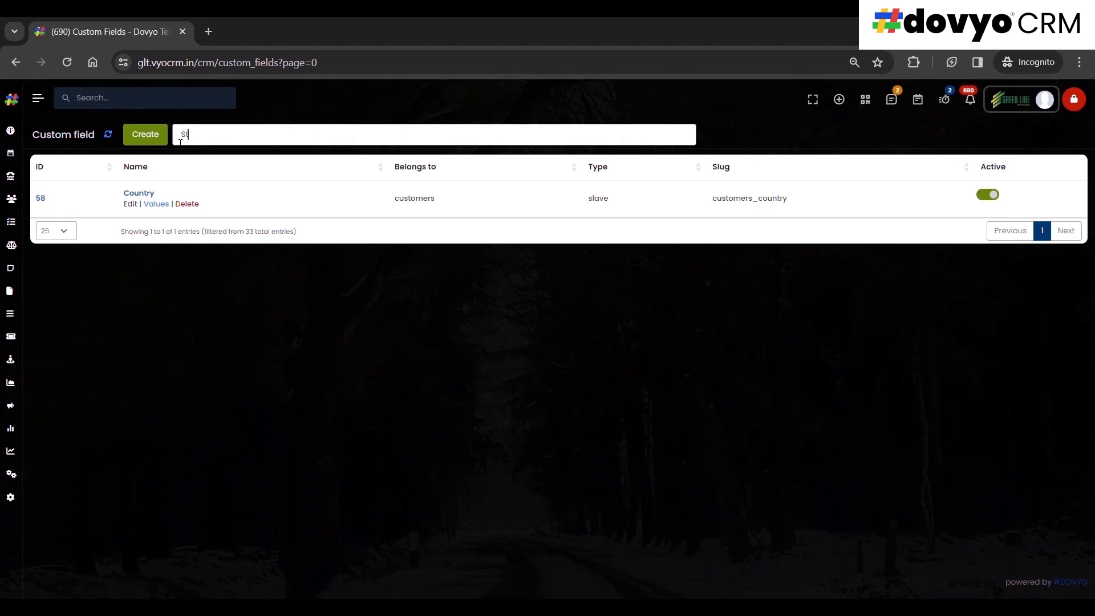
text(ate)
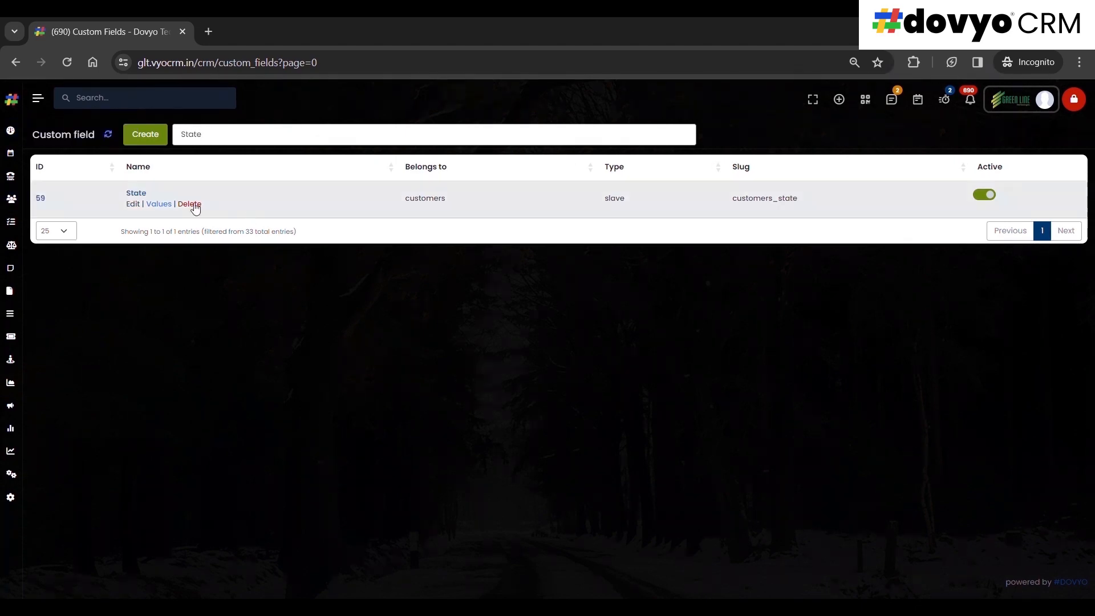
click(159, 203)
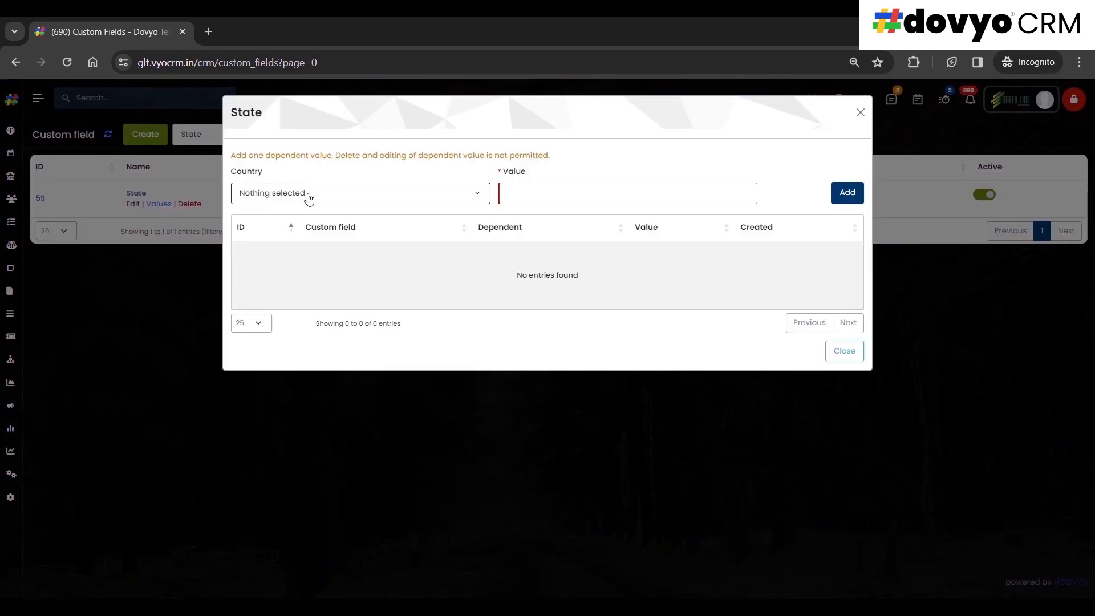
click(344, 198)
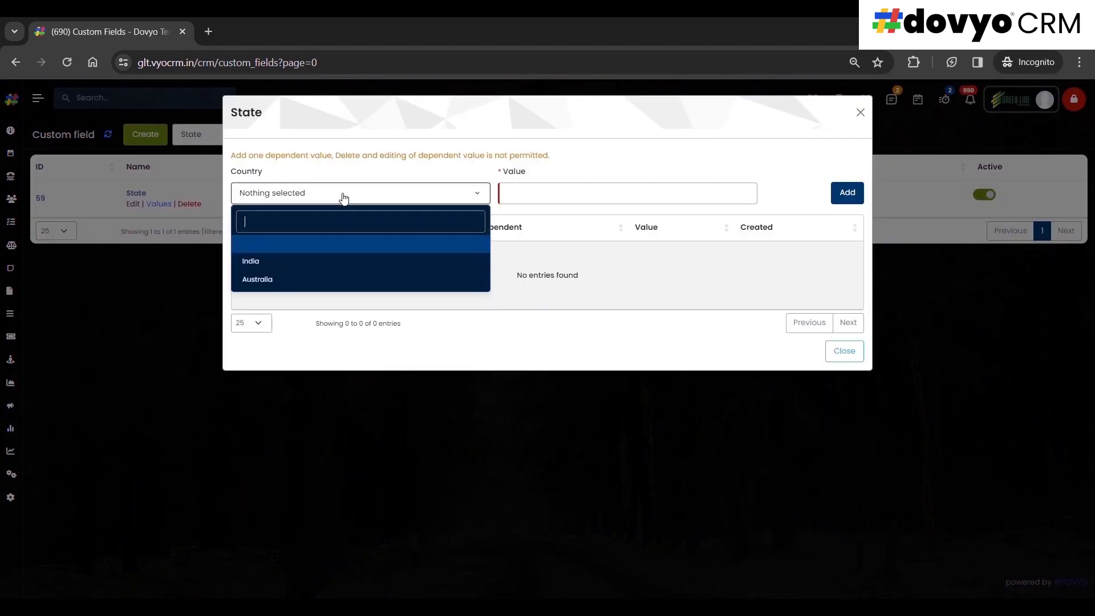
click(319, 263)
click(614, 195)
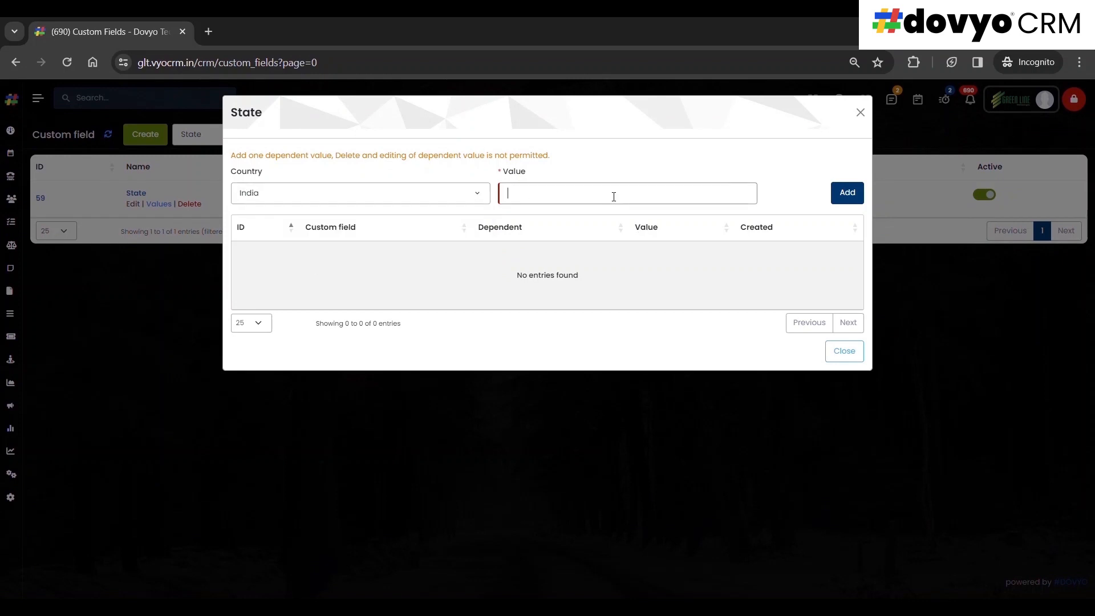
text(TamilNadu)
click(847, 200)
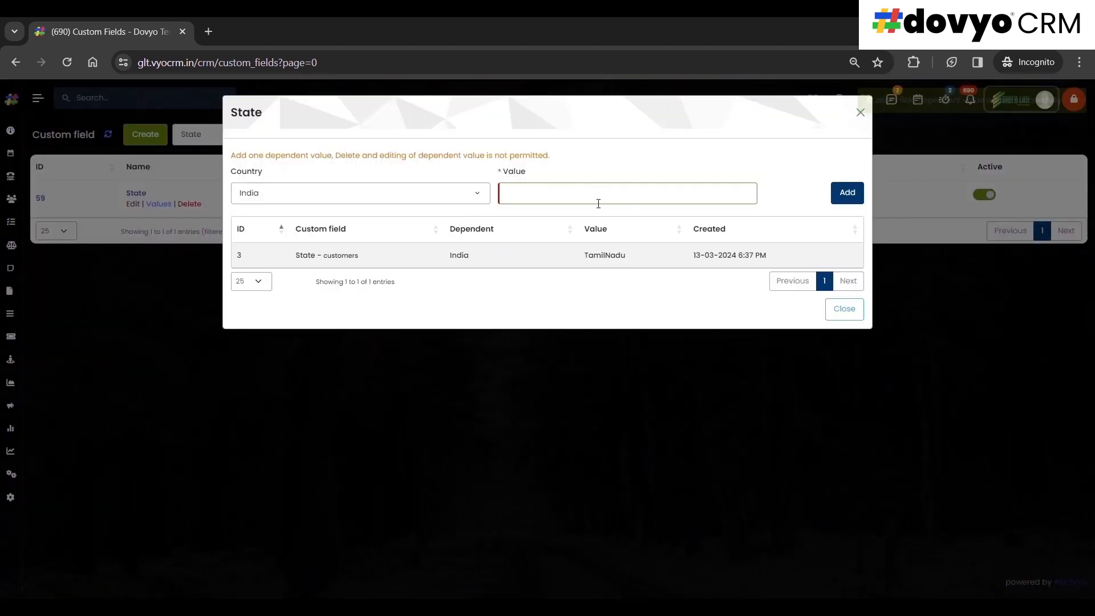
text(Kas)
key(BackSpace)
key(BackSpace)
key(BackSpace)
text(Karnataka)
click(846, 193)
Add Perth and Melbourne as State values under Australia and close the values window.
click(366, 197)
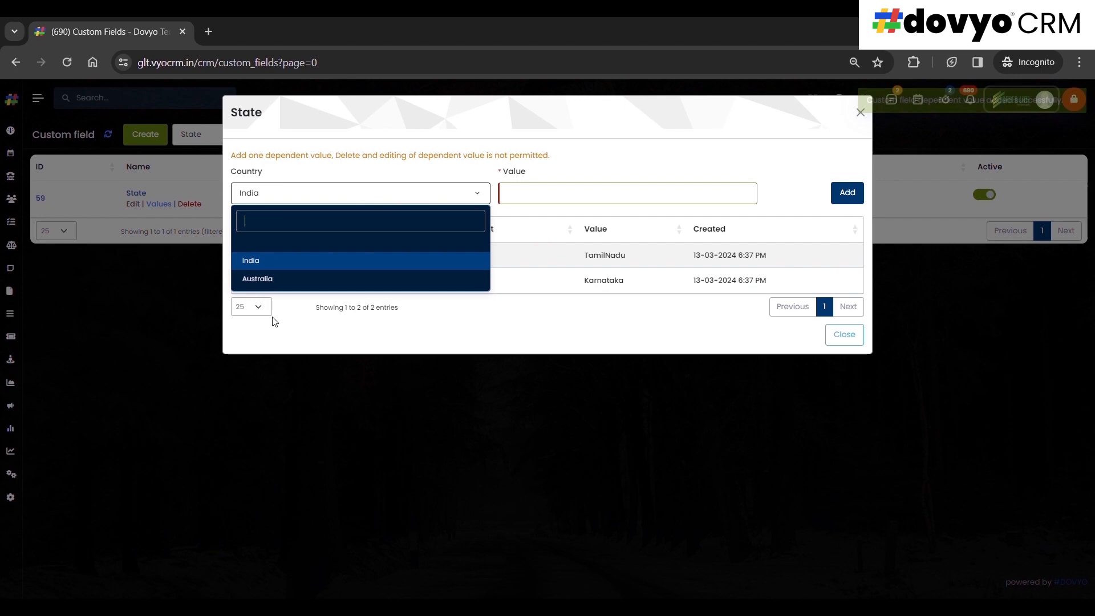
click(288, 279)
click(565, 198)
text(Perth)
click(852, 202)
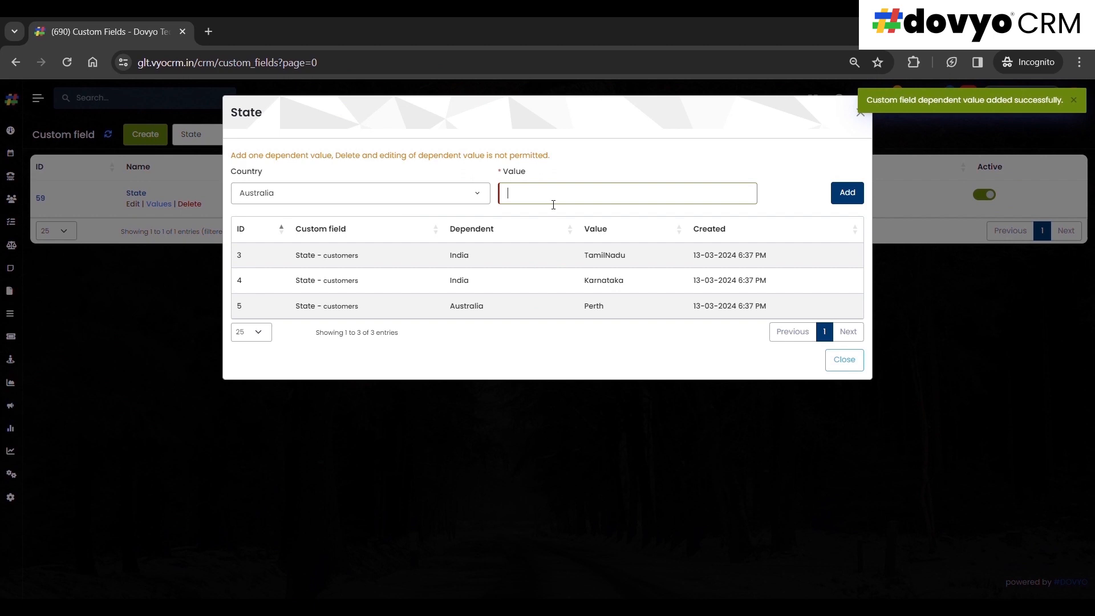
text(Melbourne)
click(850, 194)
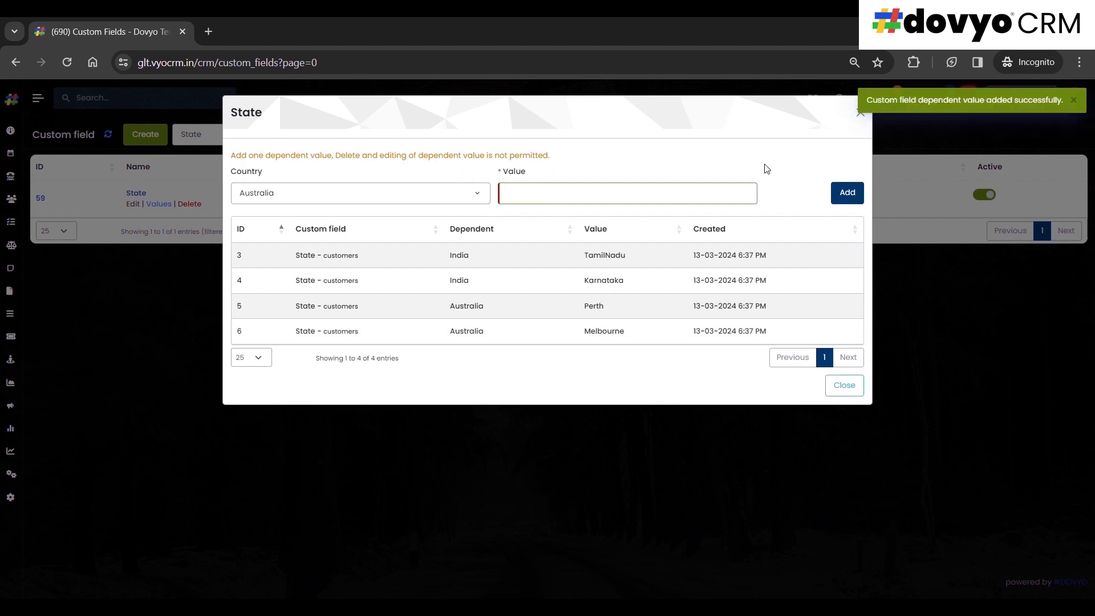
click(844, 386)
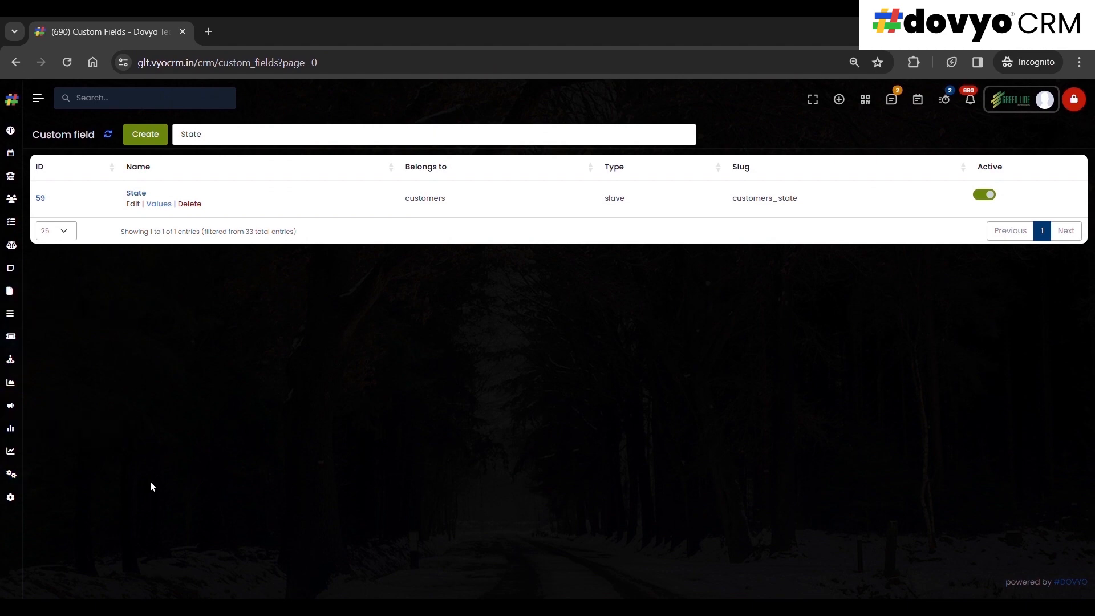
On a new customer form's custom fields, pick Australia as Country and Melbourne as State.
click(47, 198)
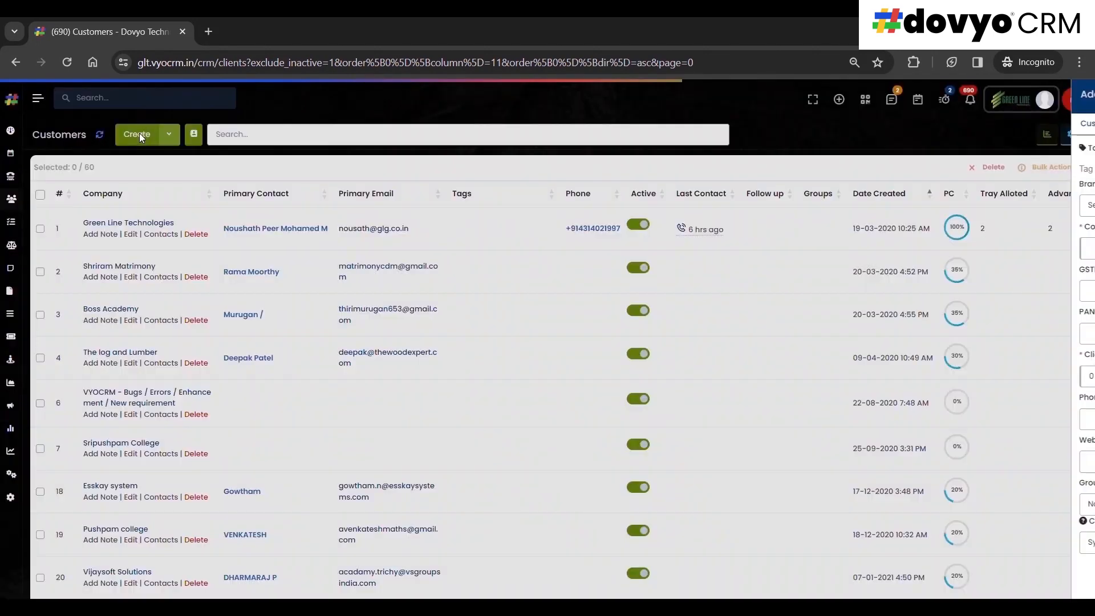
click(139, 133)
click(247, 130)
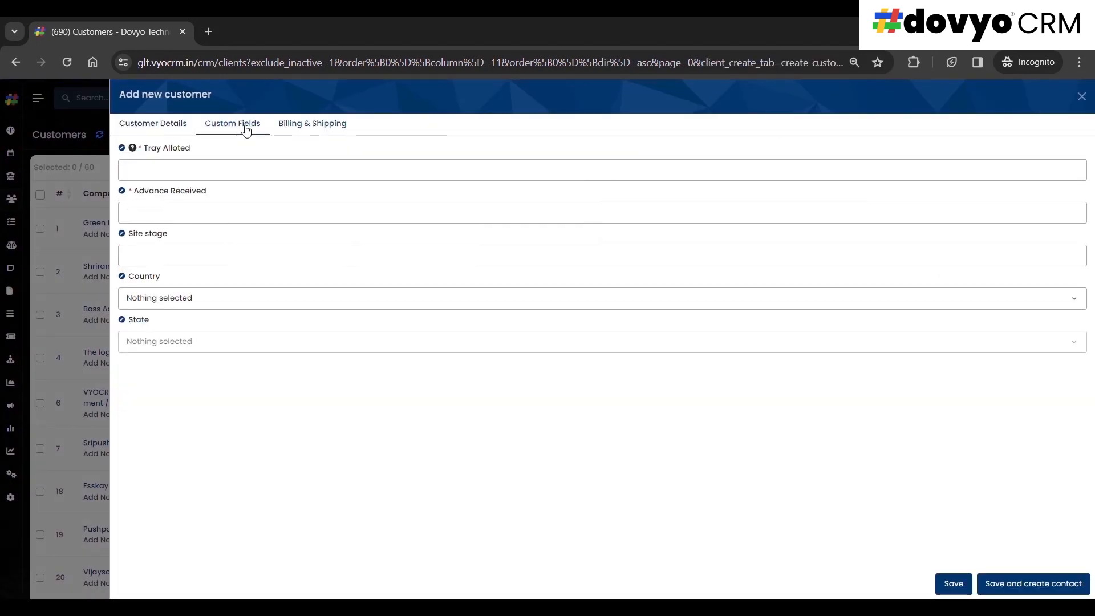
click(209, 308)
click(186, 359)
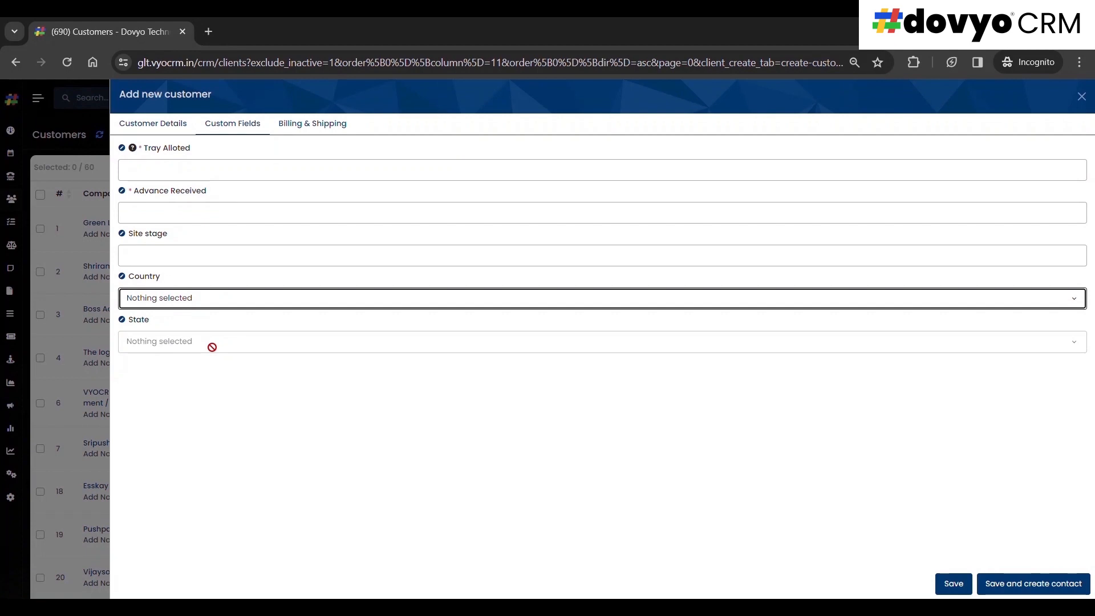
click(186, 298)
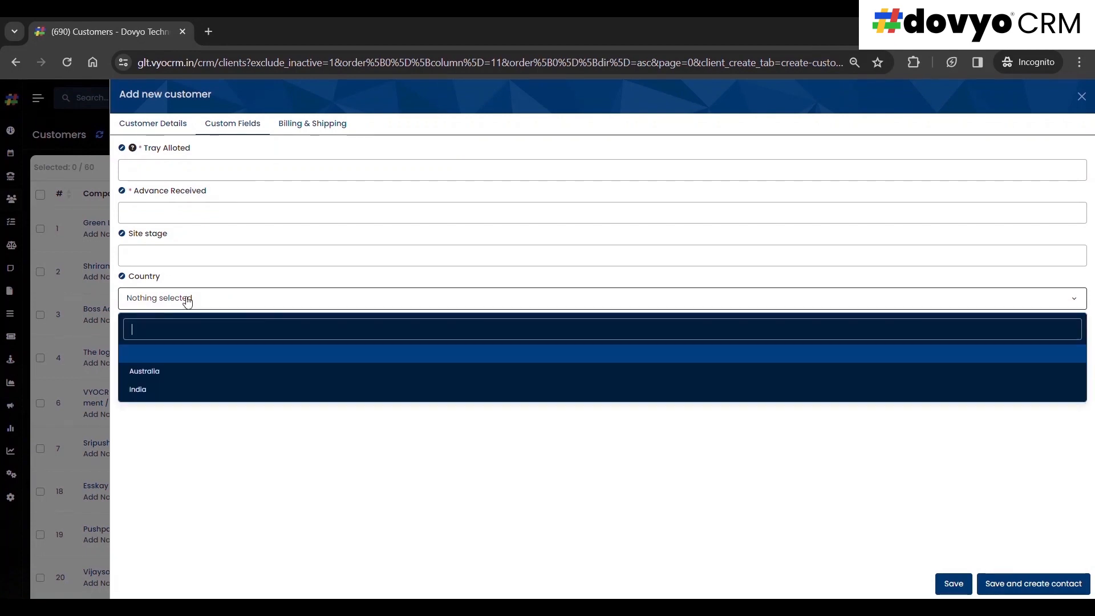
click(167, 366)
click(194, 342)
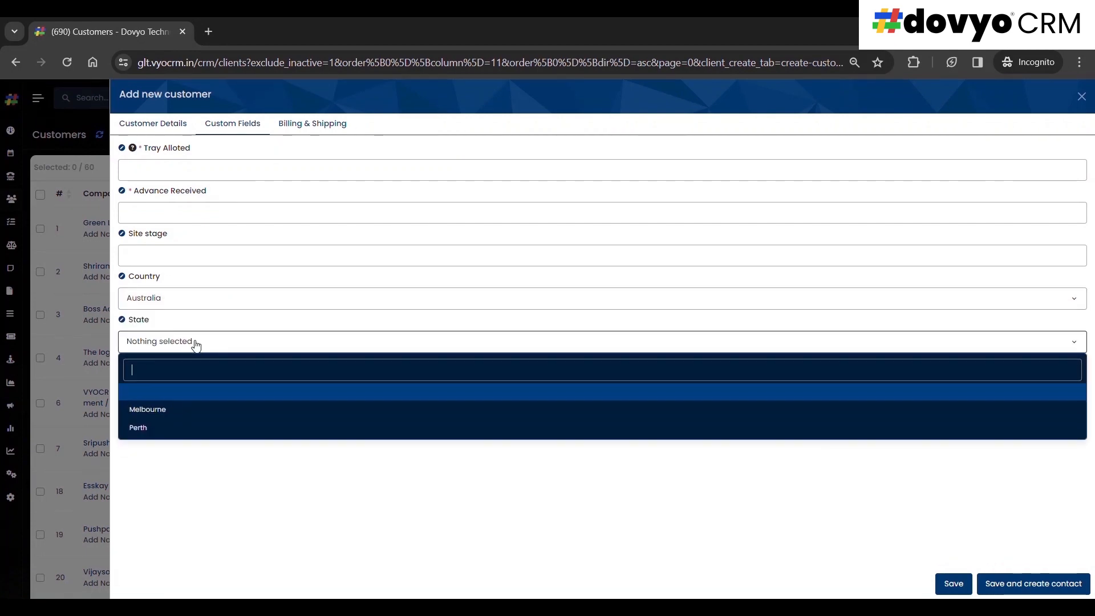
click(181, 409)
Switch Country to India and choose TamilNadu from its State list.
click(297, 297)
click(225, 384)
click(197, 342)
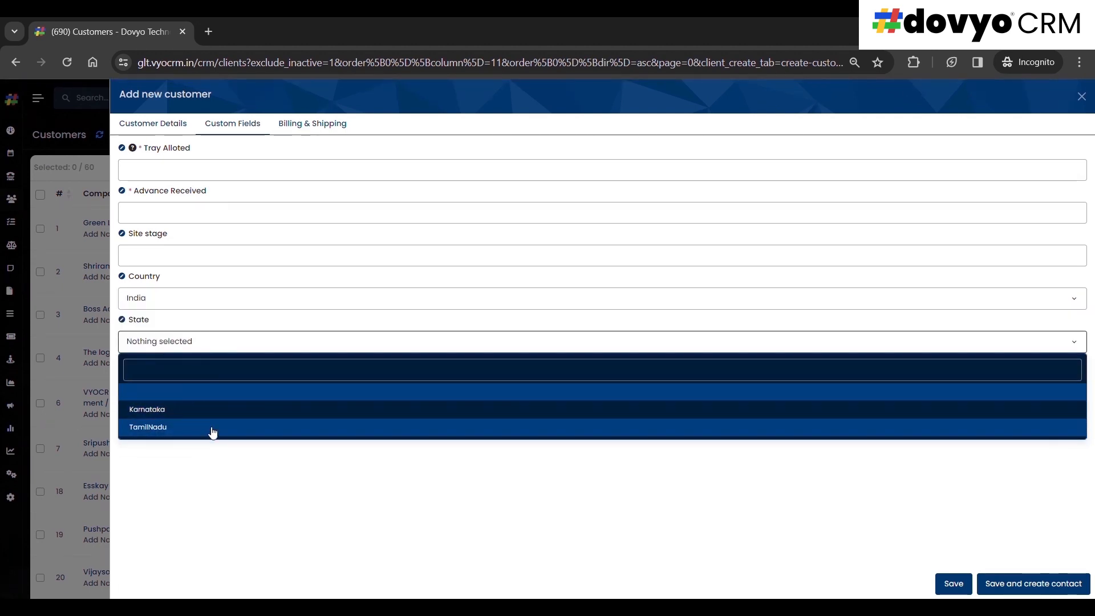
click(212, 430)
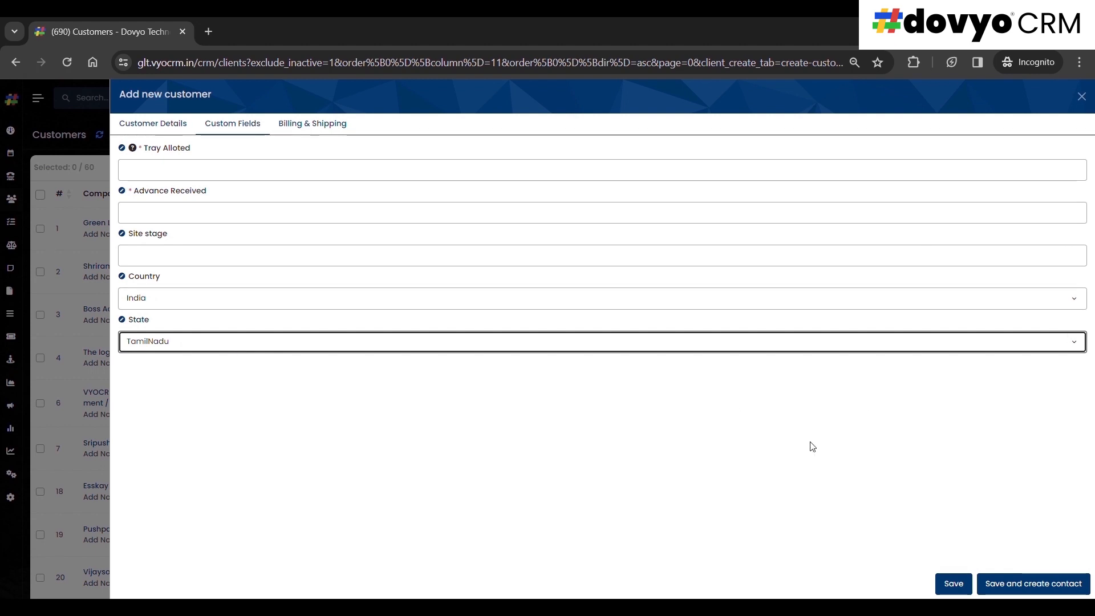
Close the unsaved form and customer record, then open the Custom Fields list in Setup.
click(1081, 97)
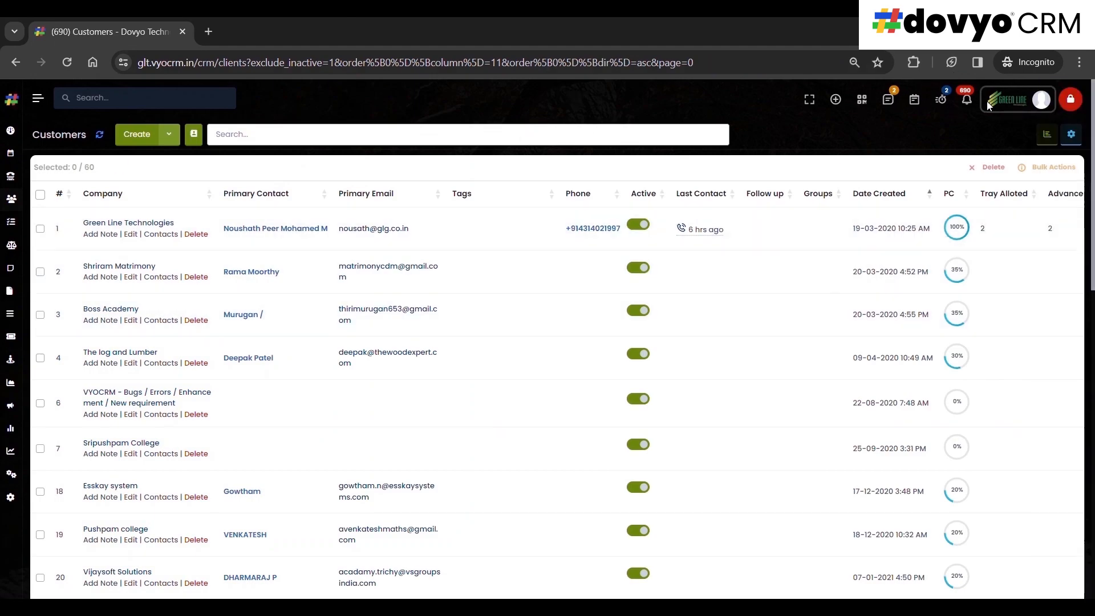
click(670, 225)
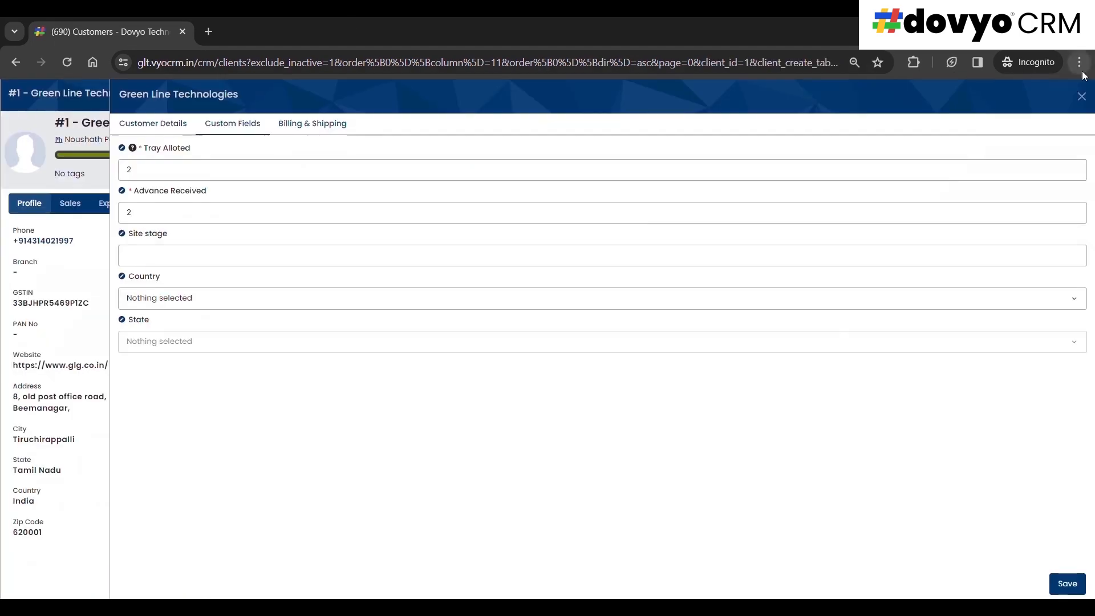
click(1082, 97)
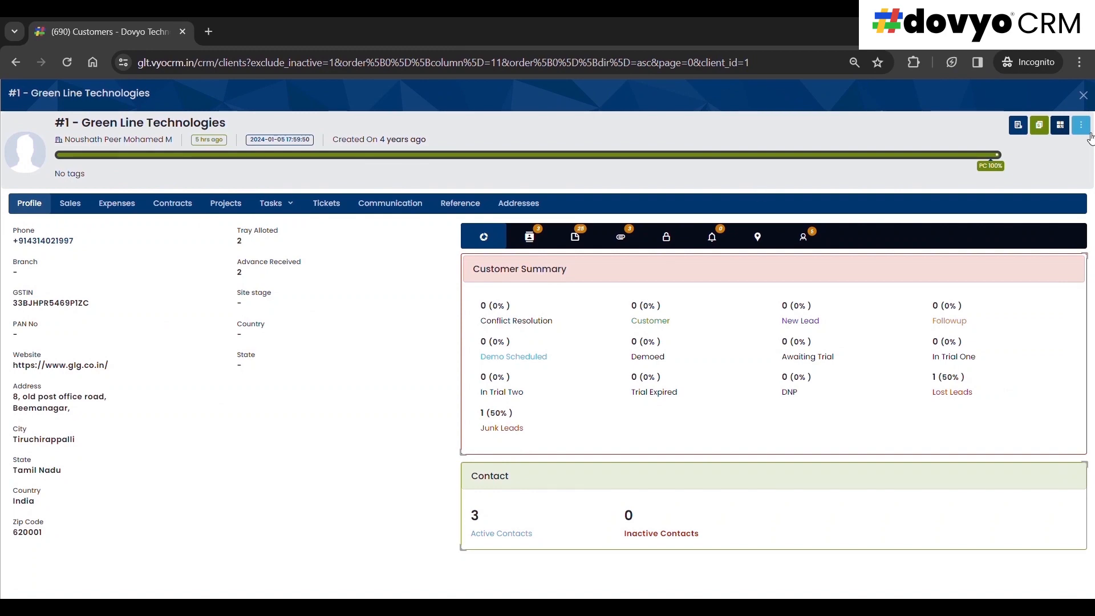
click(1083, 95)
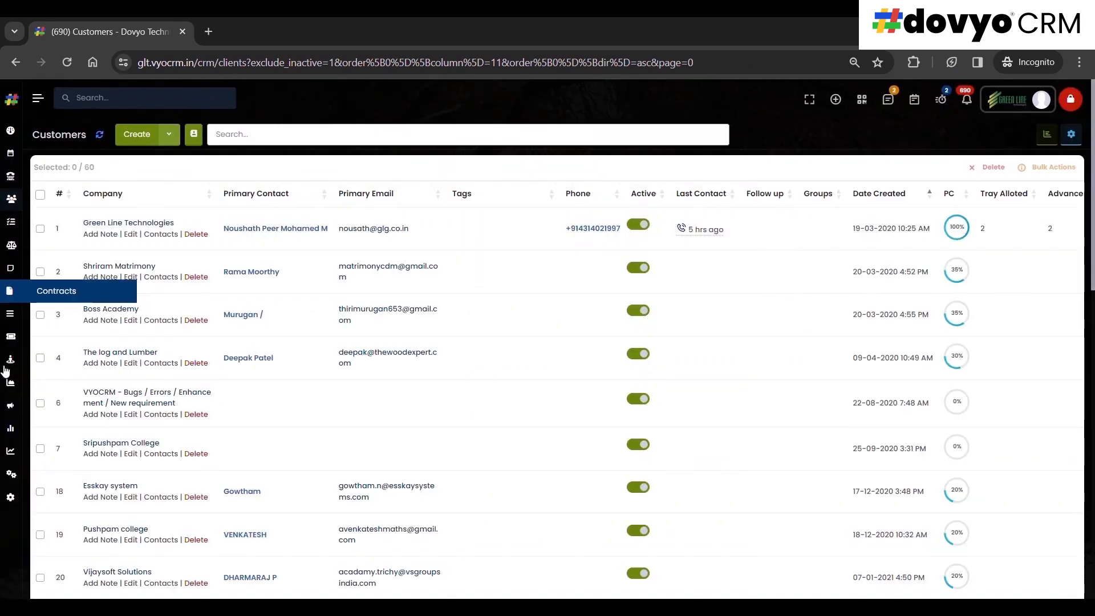
click(32, 489)
click(137, 257)
click(101, 283)
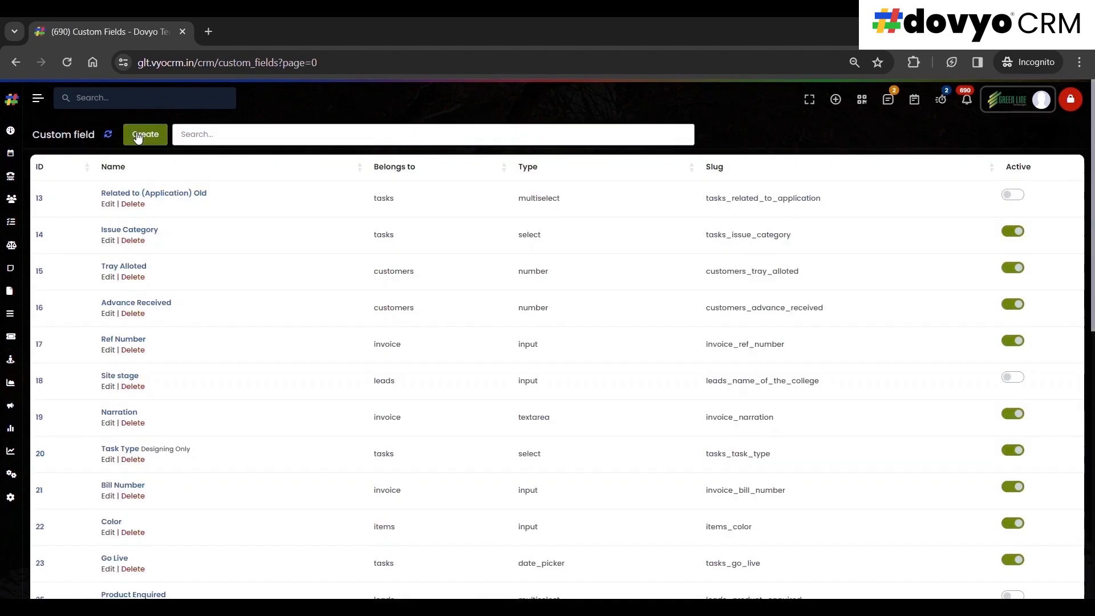
Start a new Customers custom field named Demo with type Input.
click(139, 134)
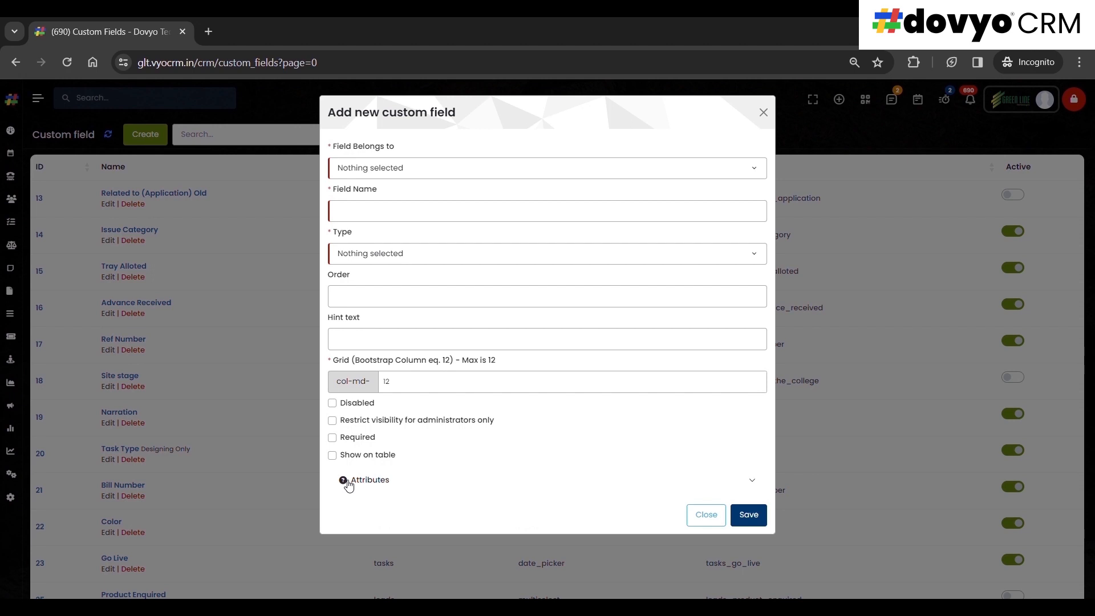
mouse_move(347, 486)
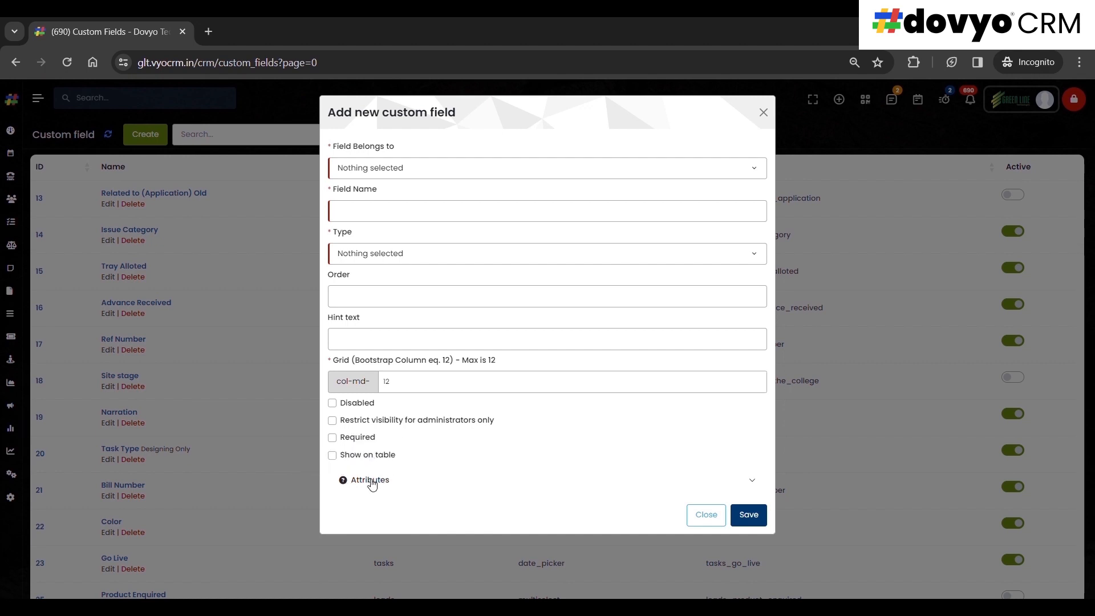
click(373, 482)
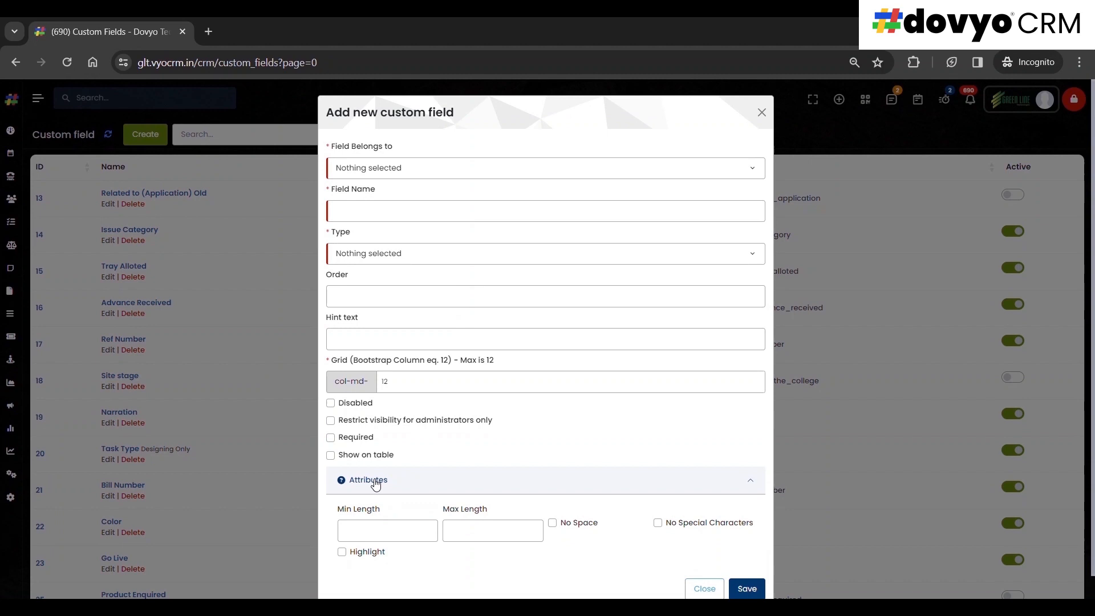
click(385, 171)
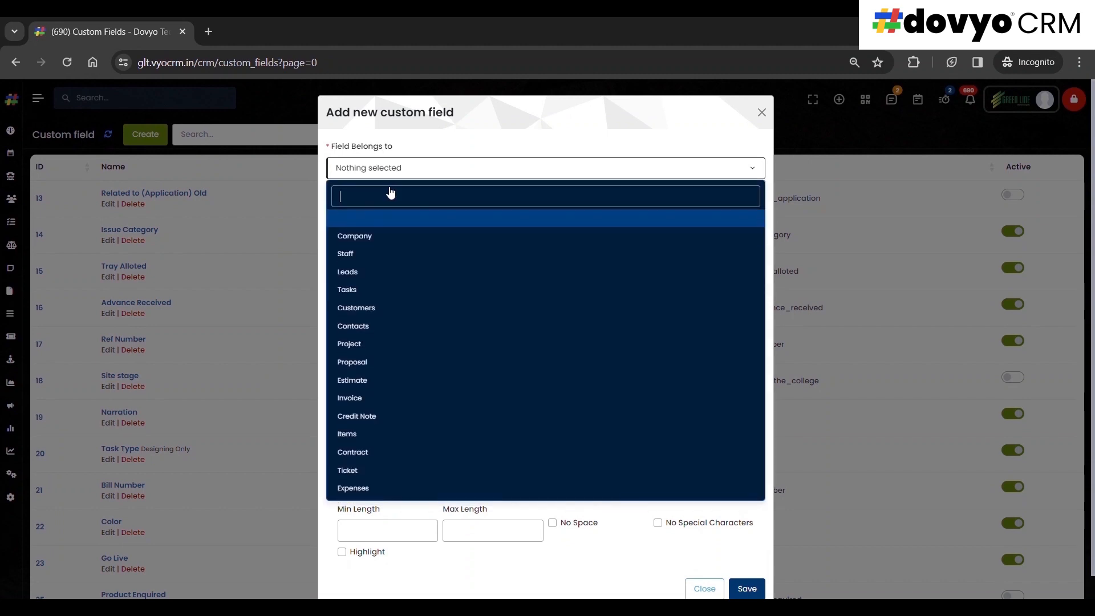
click(381, 307)
click(374, 259)
text(Demo)
click(354, 298)
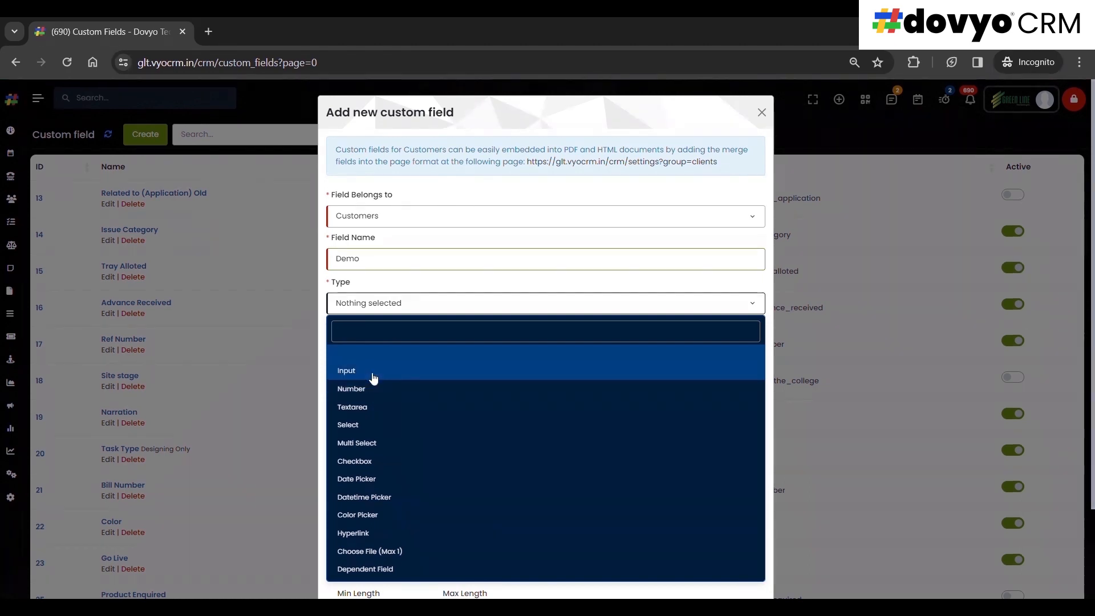
click(373, 378)
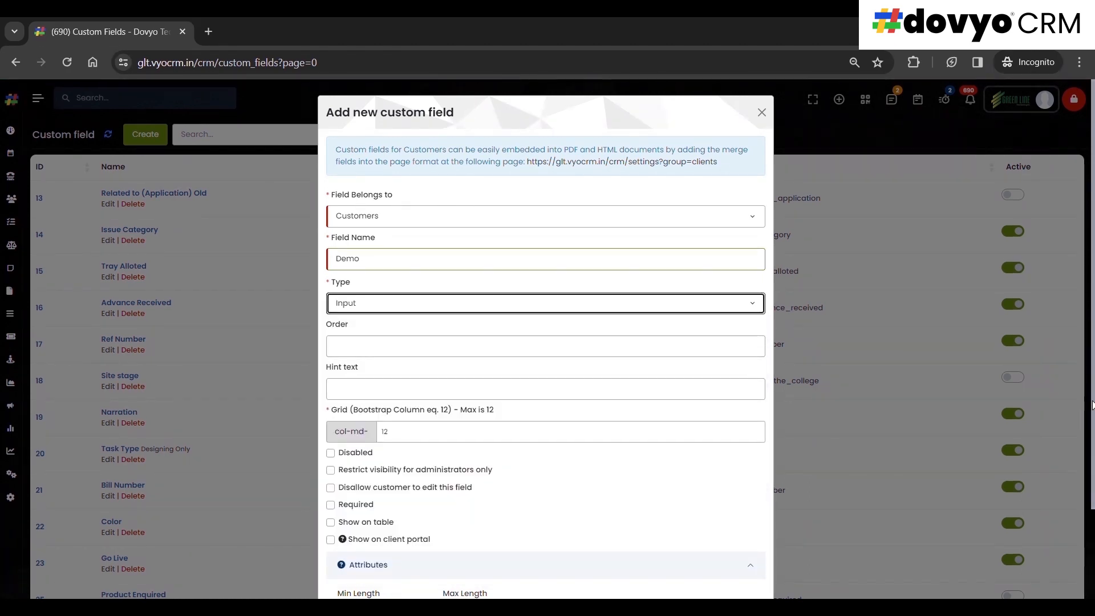
Give Demo minimum length 5 and maximum length 10, leaving other restrictions off, and save it.
drag(1092, 405, 1092, 494)
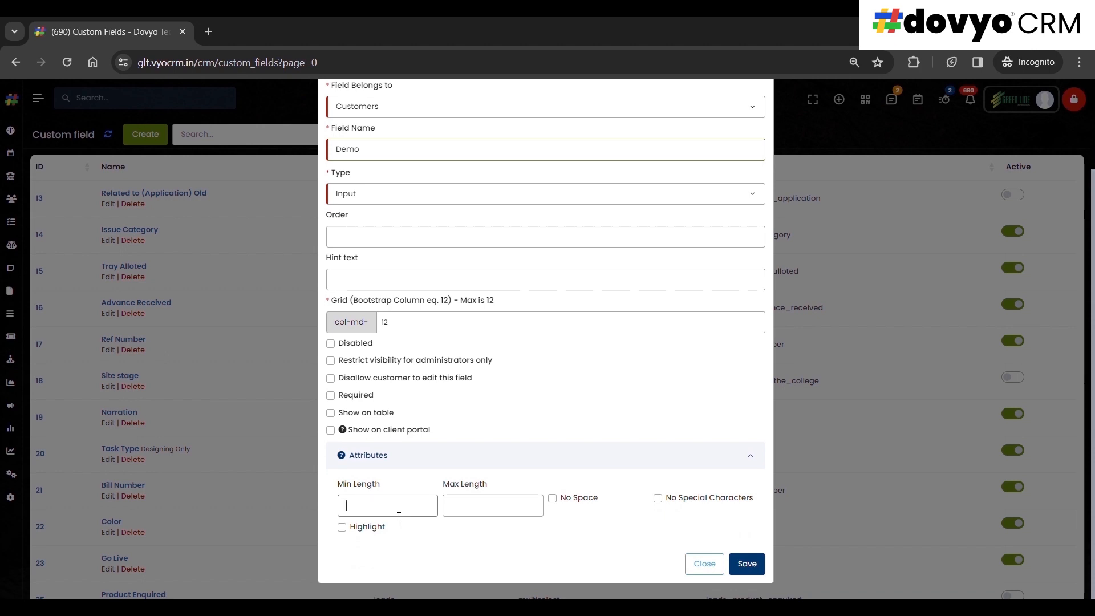
text(5)
click(474, 520)
text(10)
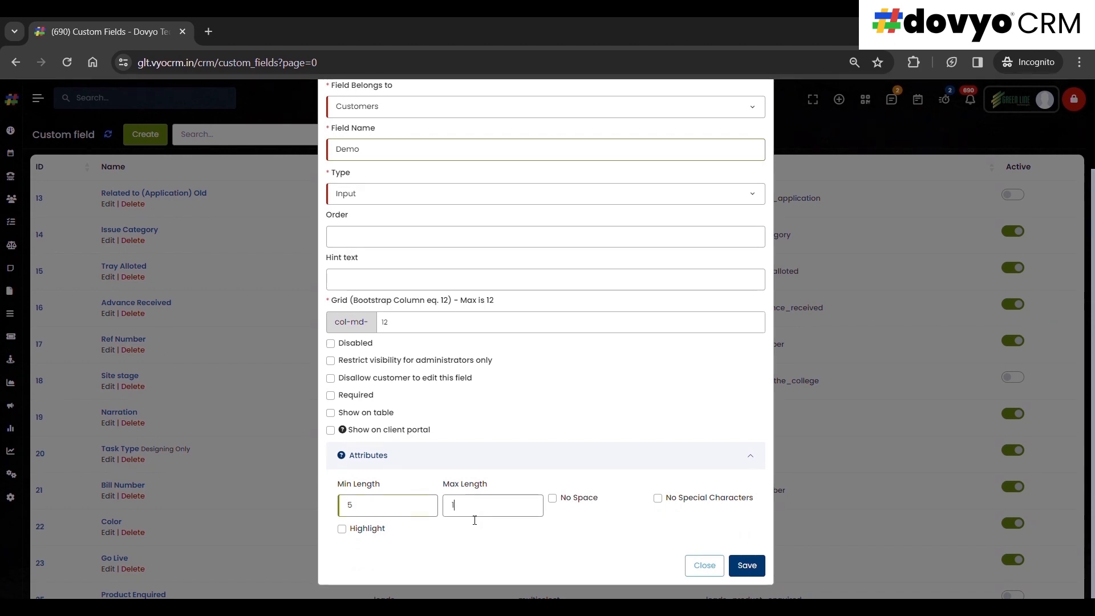
click(553, 500)
click(553, 499)
click(659, 499)
click(658, 500)
click(342, 529)
click(342, 530)
click(342, 529)
mouse_move(346, 459)
click(747, 566)
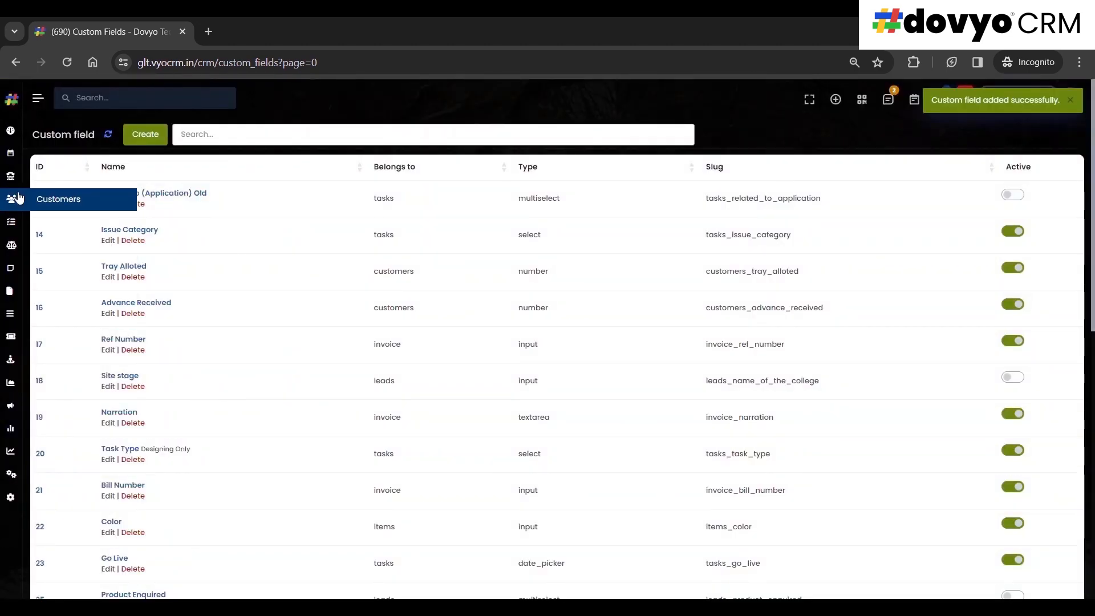
Open the Green Line Technologies record for editing on its Custom Fields tab.
click(48, 204)
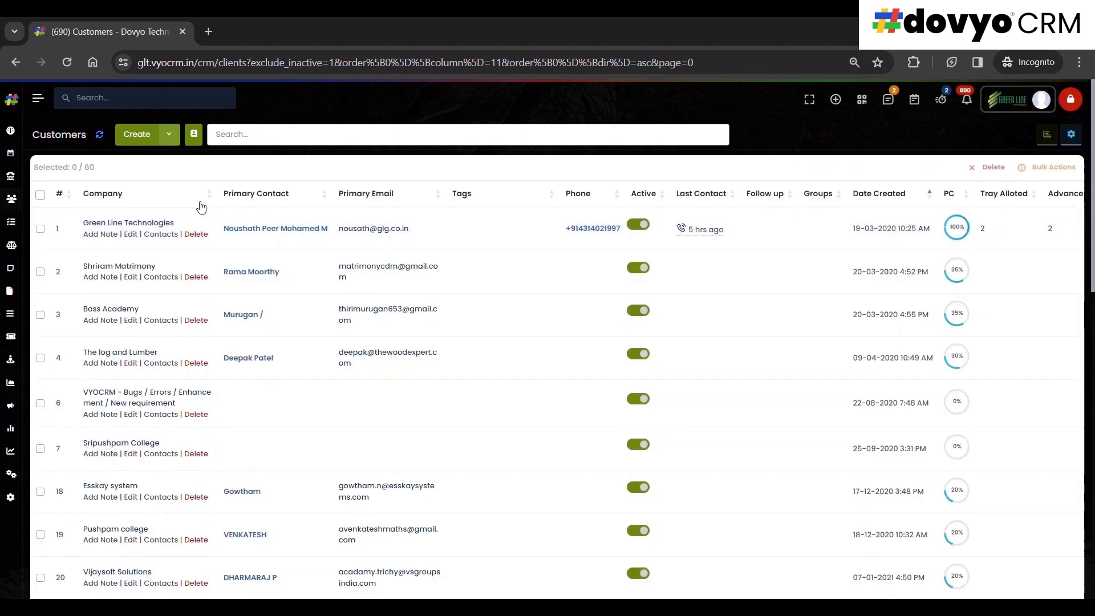
click(153, 222)
click(1080, 125)
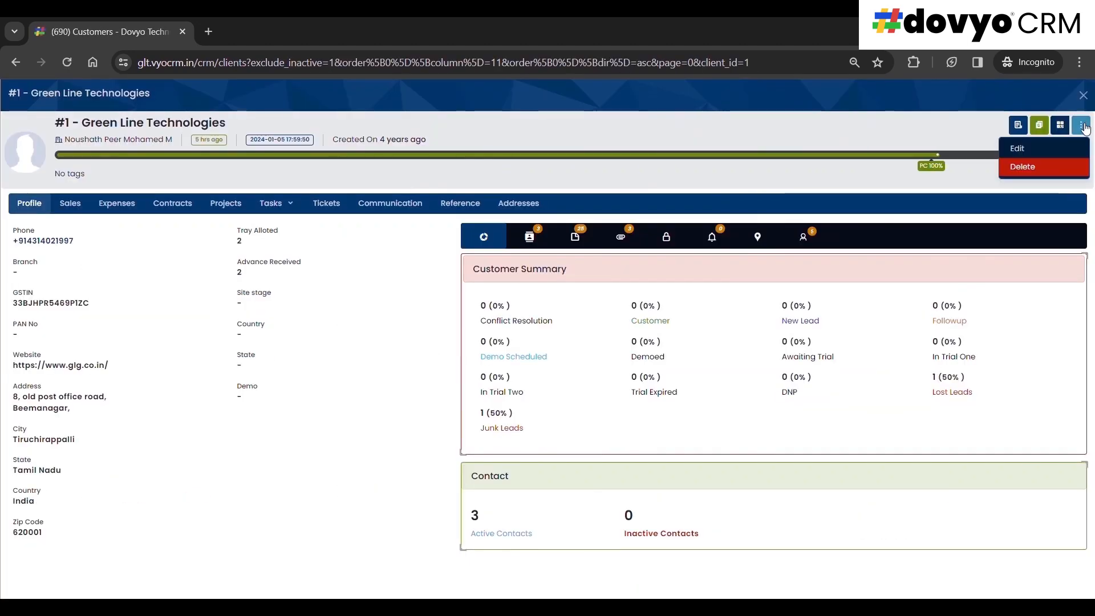
click(1048, 149)
click(245, 117)
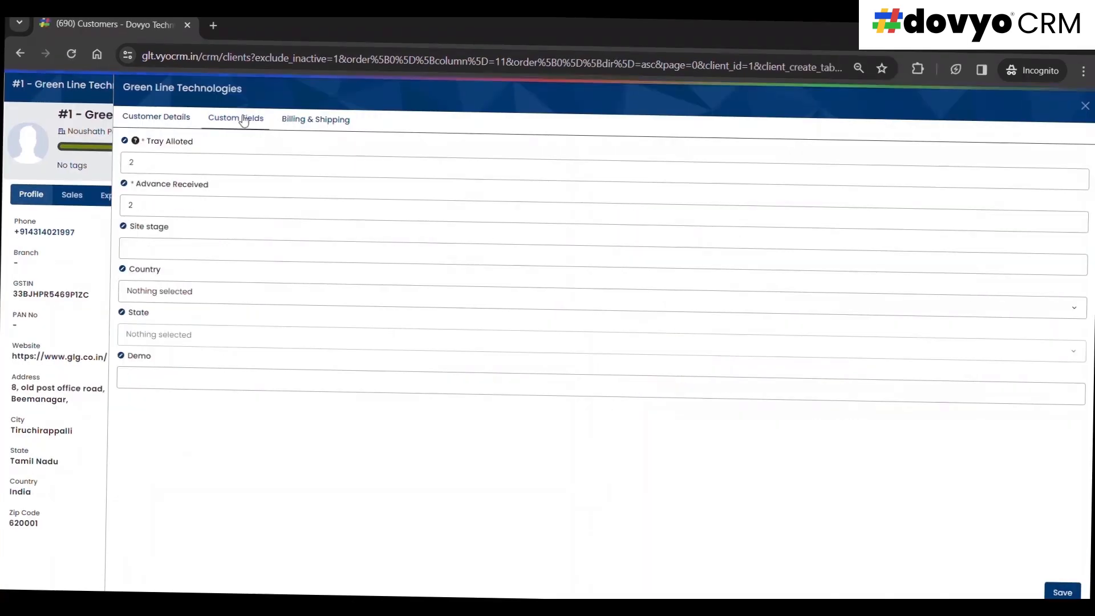
Test Demo with the overlong 'gtrtvfh56577475r76' and short 'iuy', then enter 'tyuhg'.
click(199, 383)
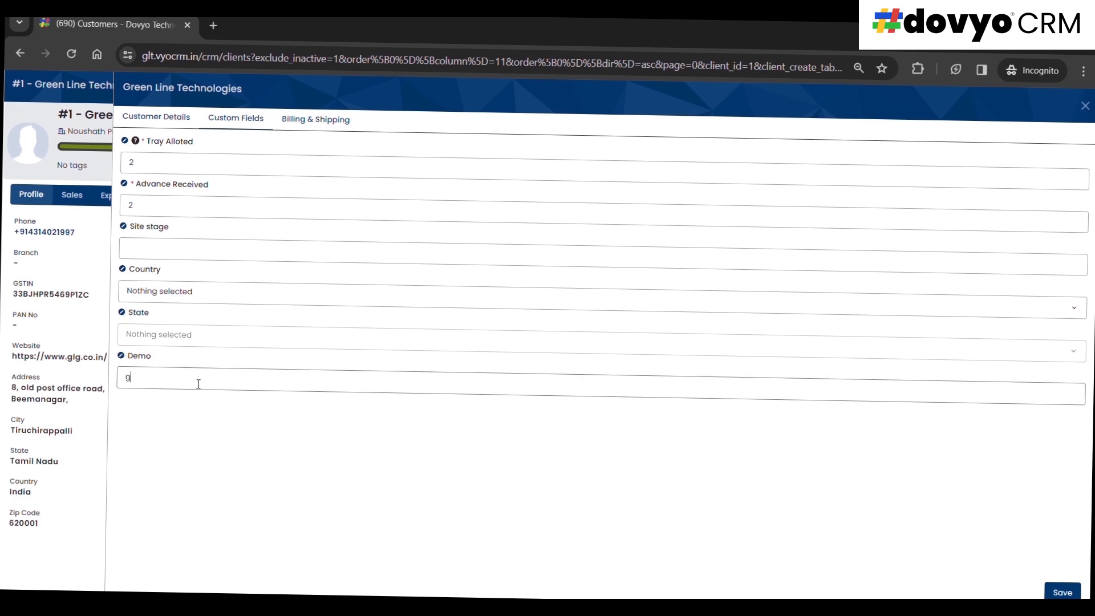
text(gtrtvfh56577475r76)
click(305, 459)
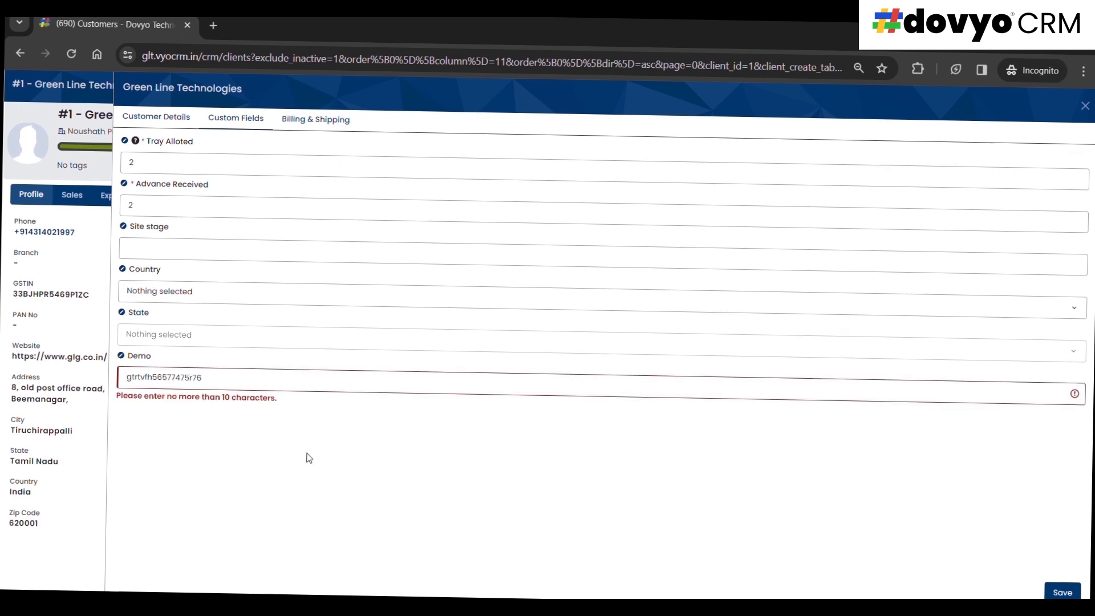
drag(279, 400, 122, 382)
key(BackSpace)
text(iuy)
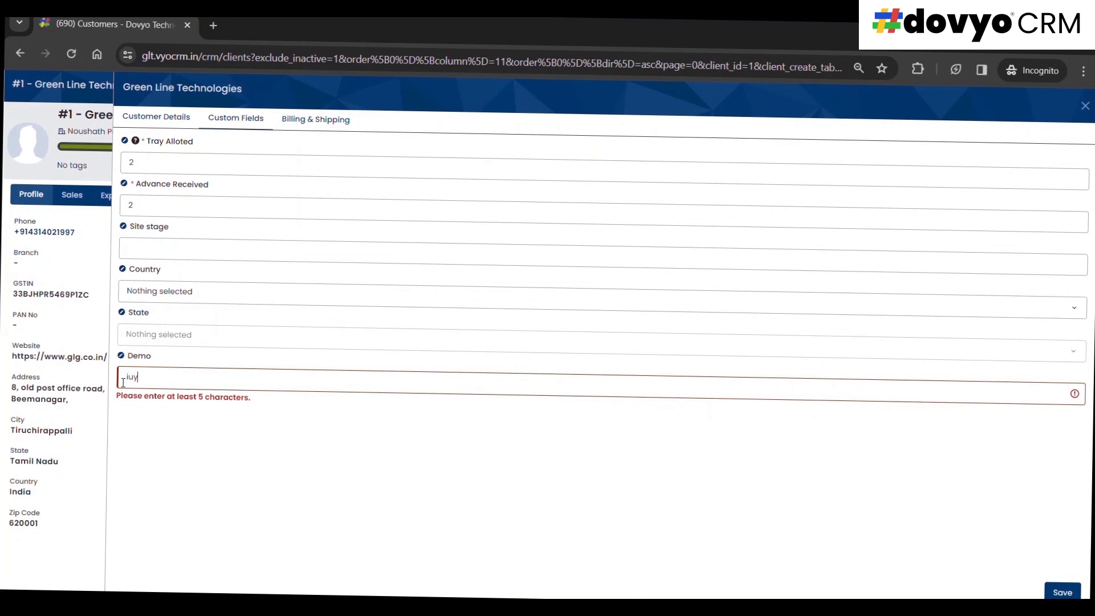
drag(266, 400, 205, 405)
double_click(177, 386)
text(tyuhgb778)
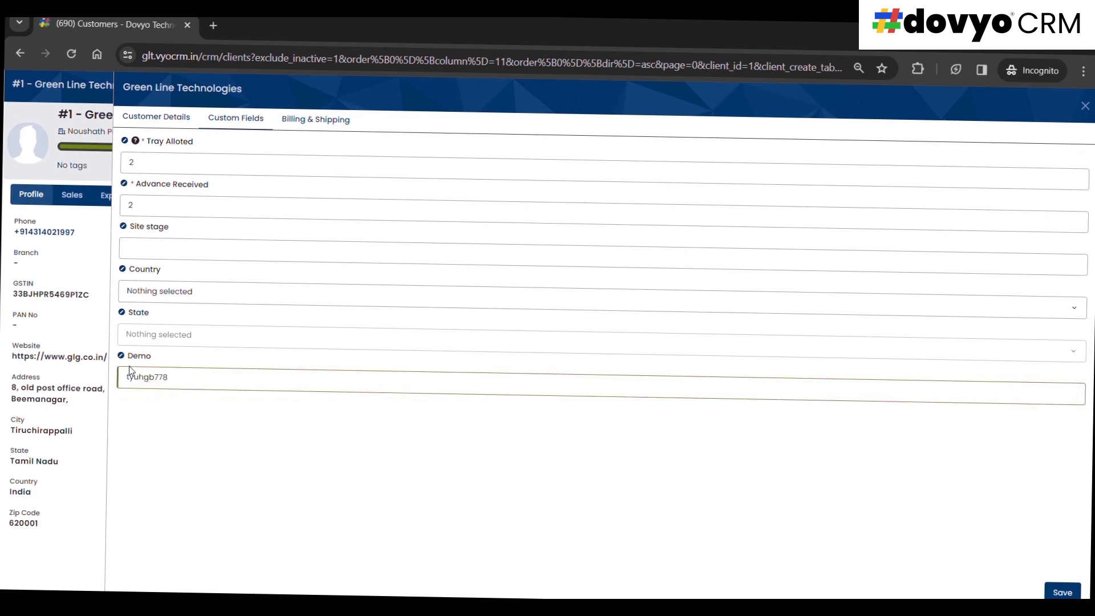
Save the Green Line Technologies record with its new Demo value.
click(1061, 592)
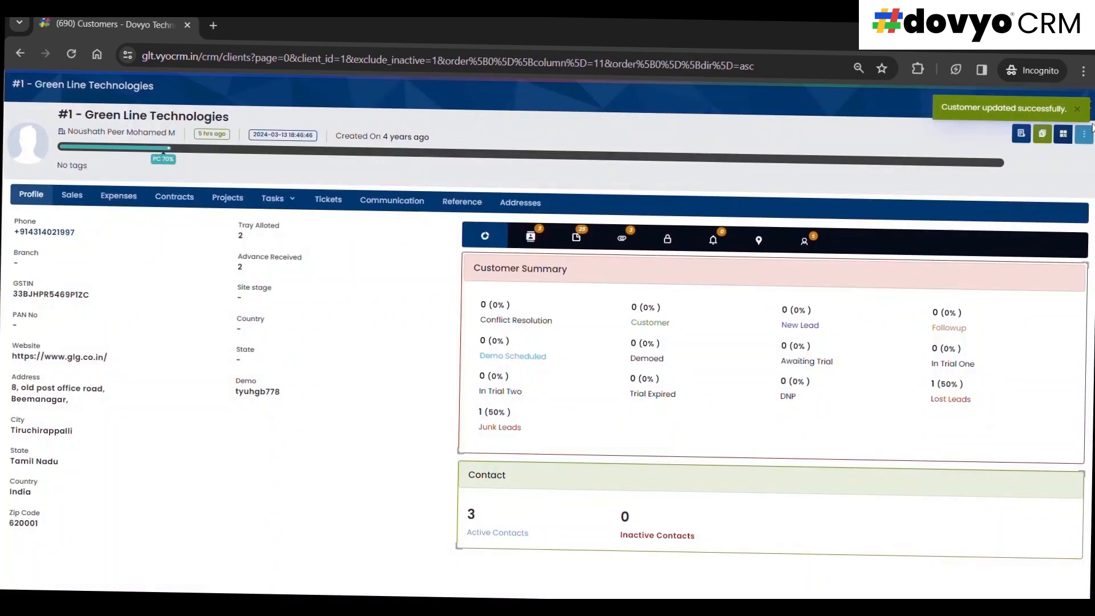